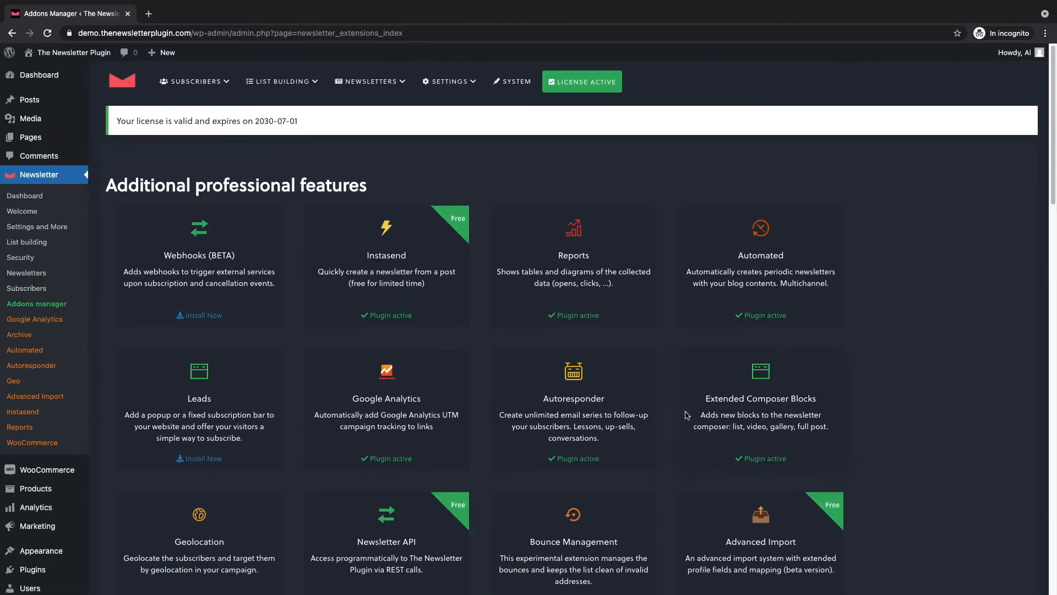
# Start a CSV import in Advanced Import, upload subscribers.csv and continue to the fields mapping.
pyautogui.click(57, 335)
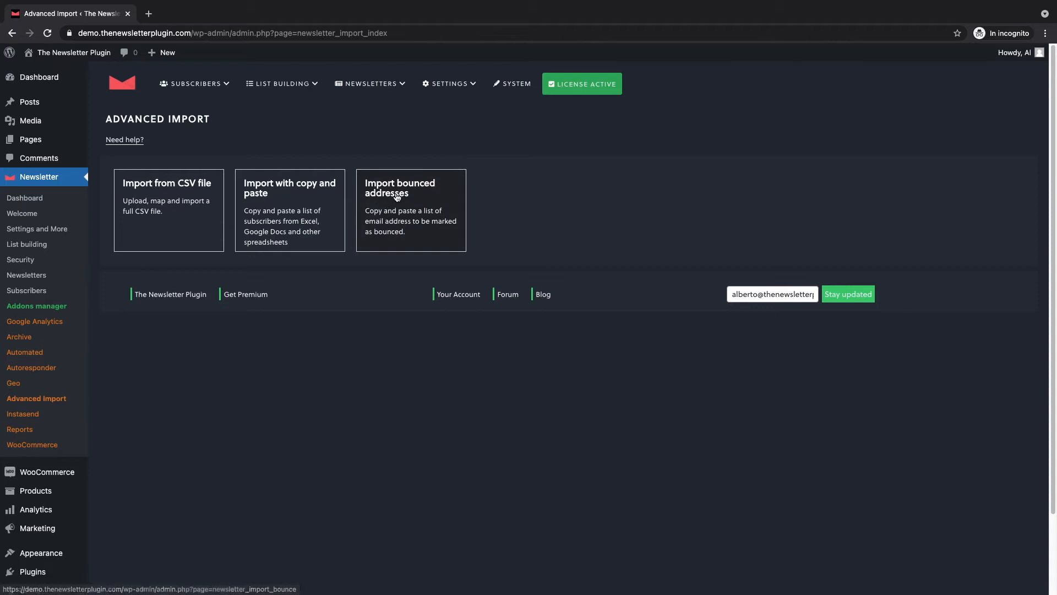
pyautogui.click(156, 203)
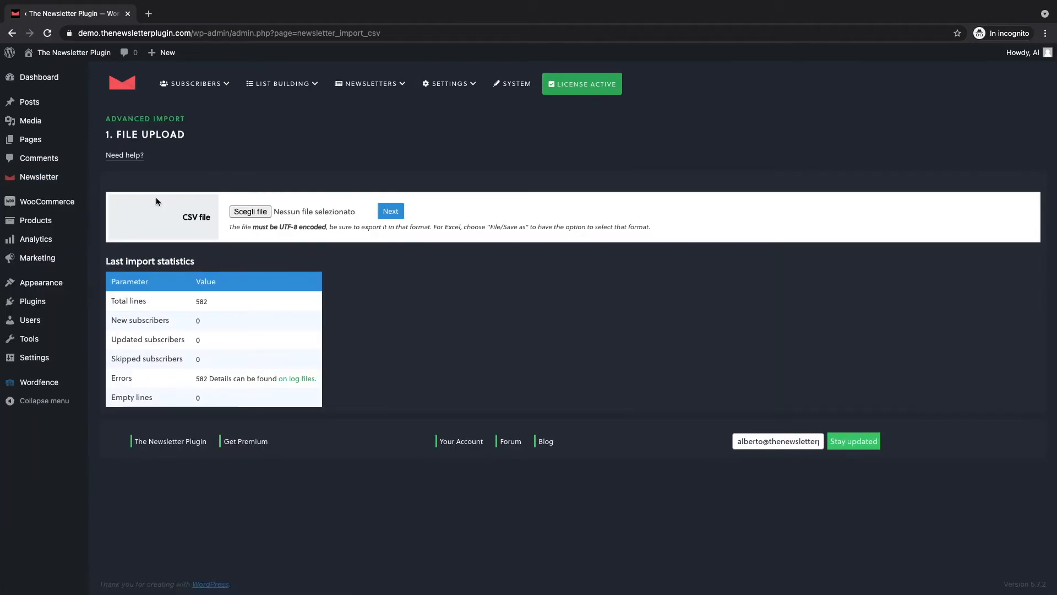
pyautogui.click(245, 212)
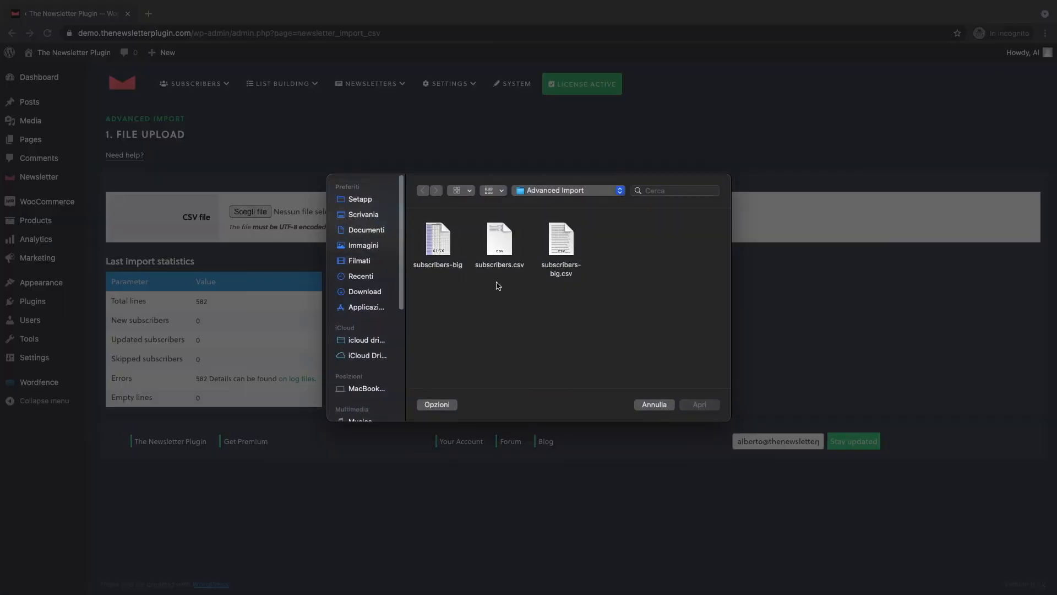
pyautogui.click(498, 239)
pyautogui.click(692, 406)
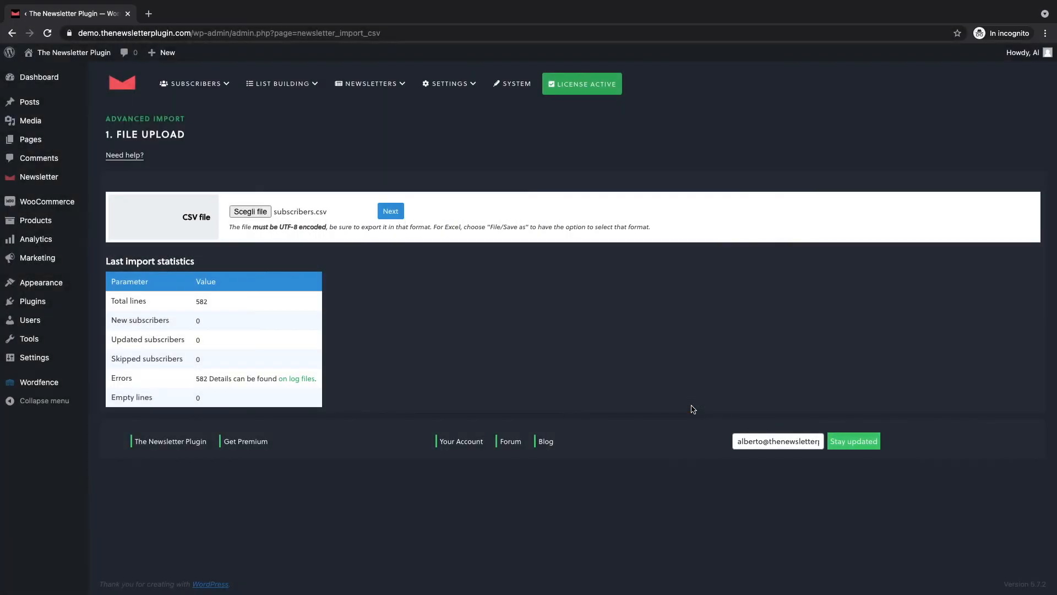
pyautogui.click(390, 211)
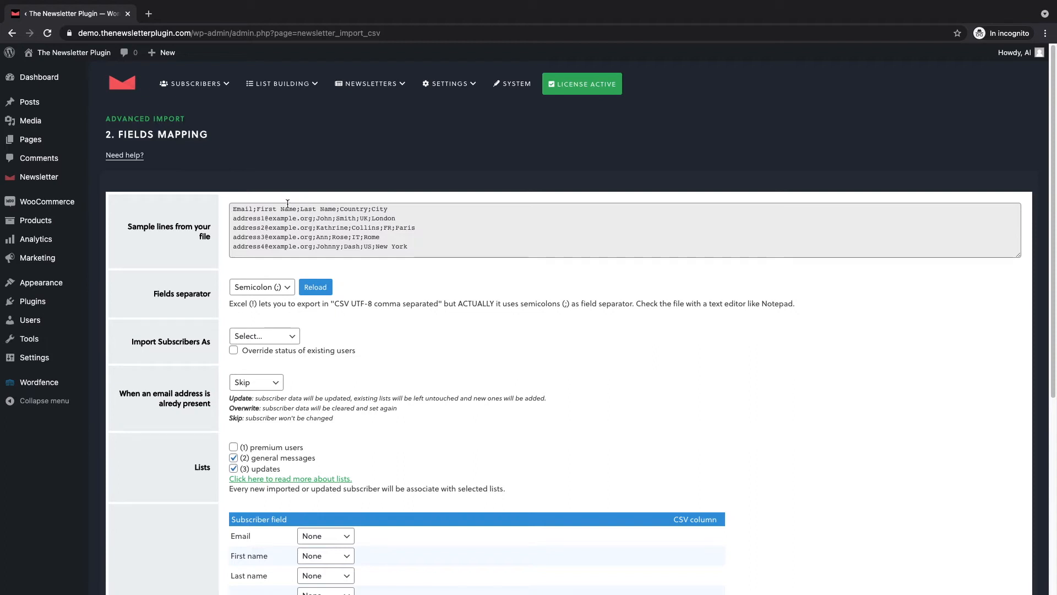
# Check the sample lines from the file, set the fields separator to Semicolon (;) and reload the sample.
pyautogui.moveTo(232, 208); pyautogui.dragTo(430, 279)
pyautogui.click(429, 274)
pyautogui.moveTo(157, 288); pyautogui.dragTo(223, 290)
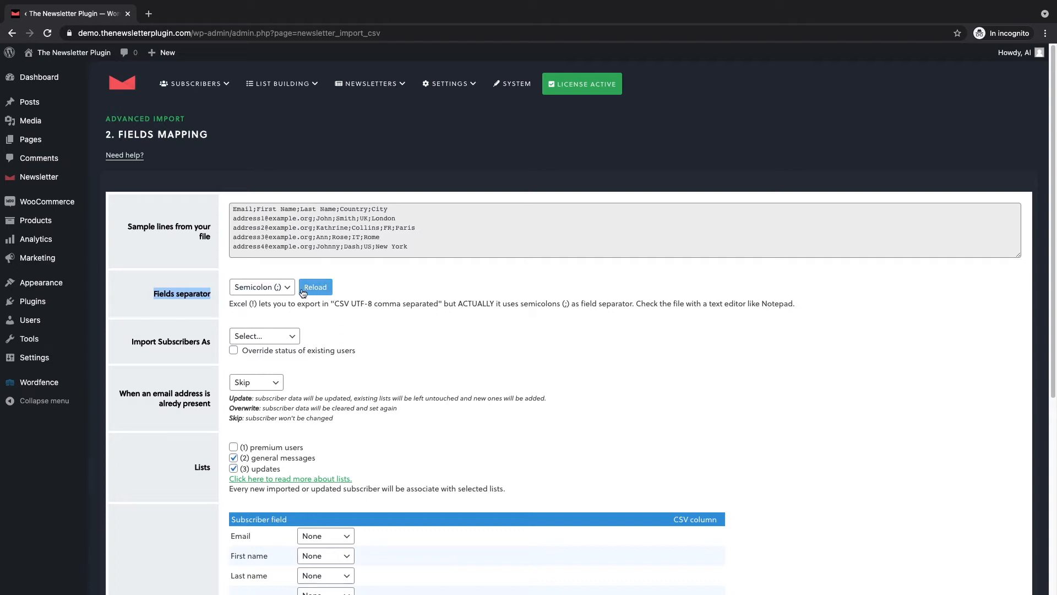
pyautogui.click(282, 289)
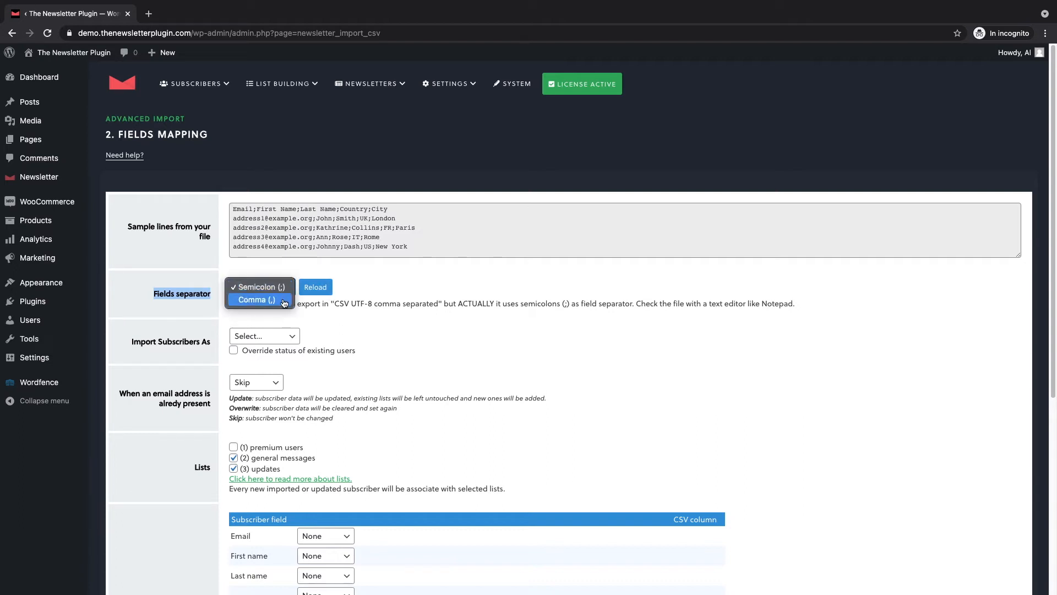
pyautogui.click(286, 298)
pyautogui.click(286, 290)
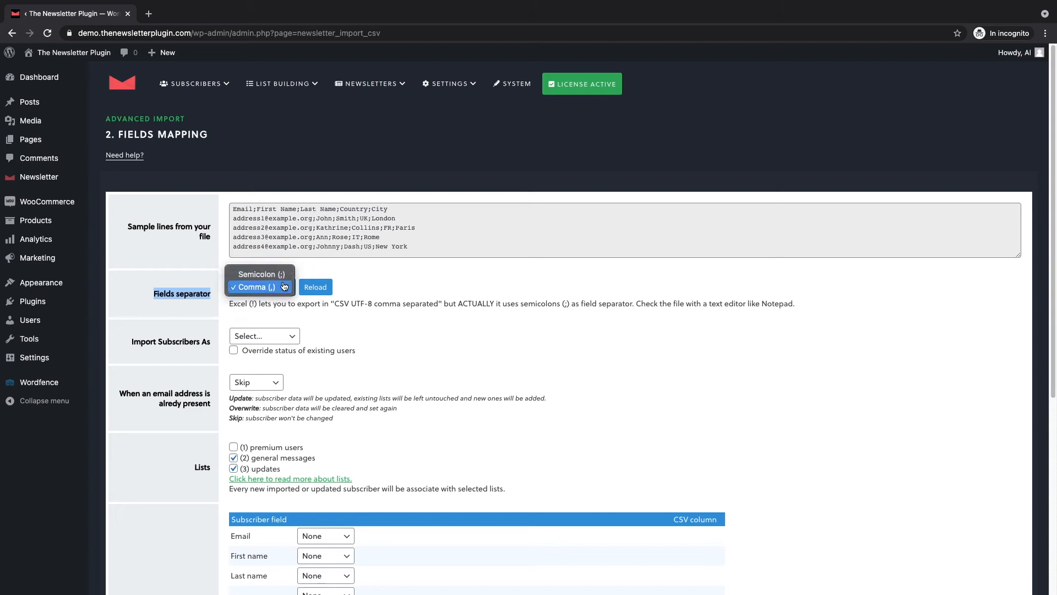
pyautogui.click(285, 280)
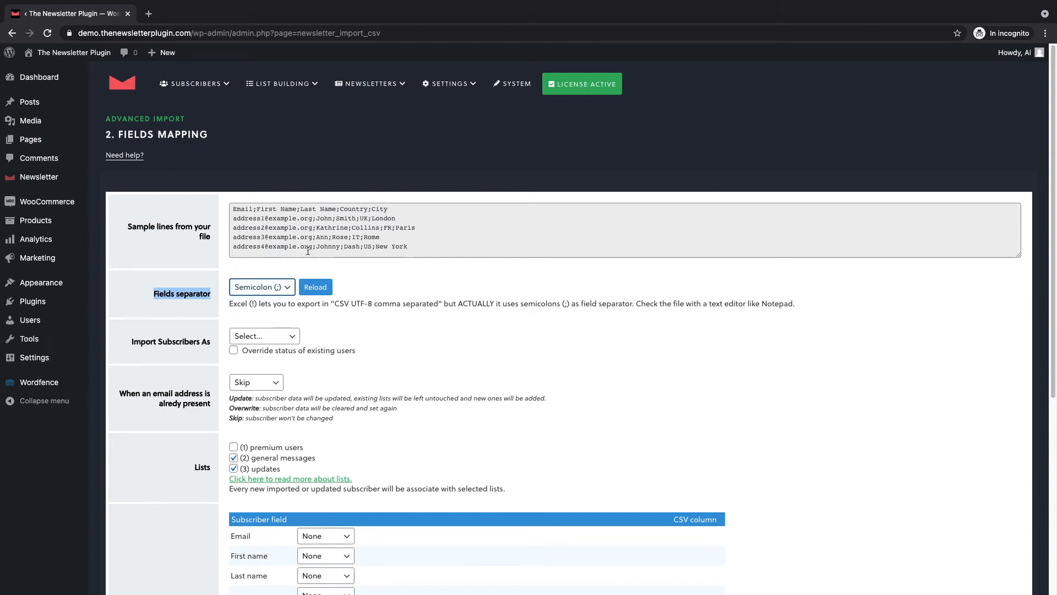
pyautogui.click(325, 289)
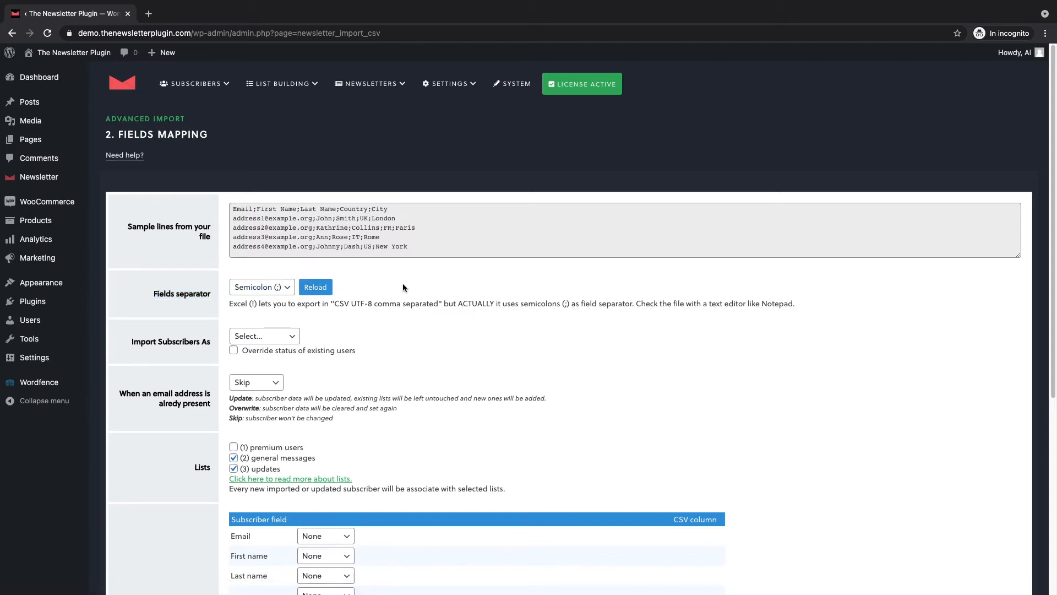
# Set the subscribers to import as Not confirmed and choose Update for email addresses already present.
pyautogui.scroll(-1, 402, 284)
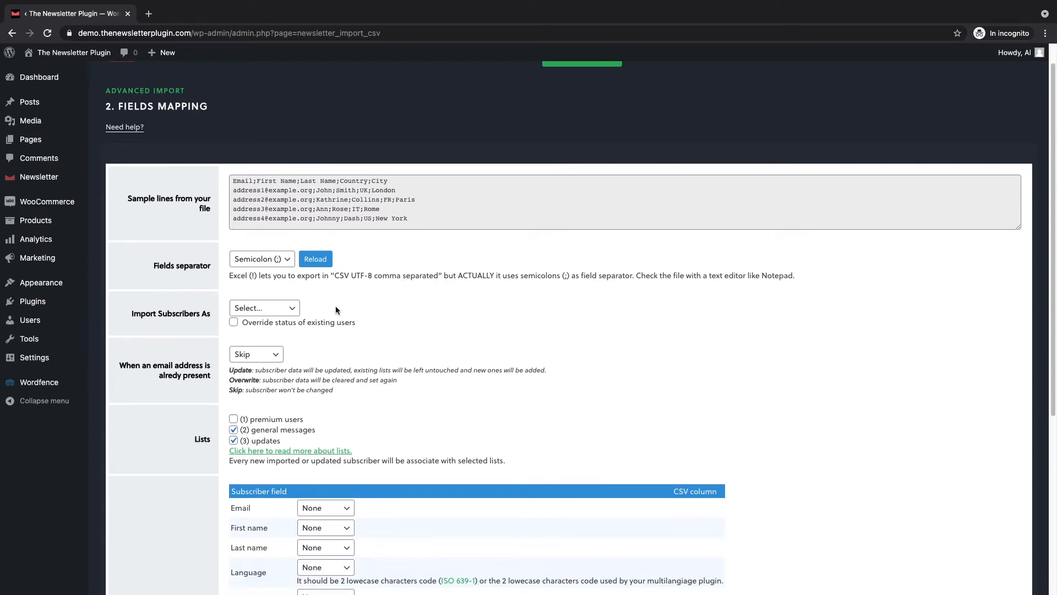
pyautogui.click(296, 311)
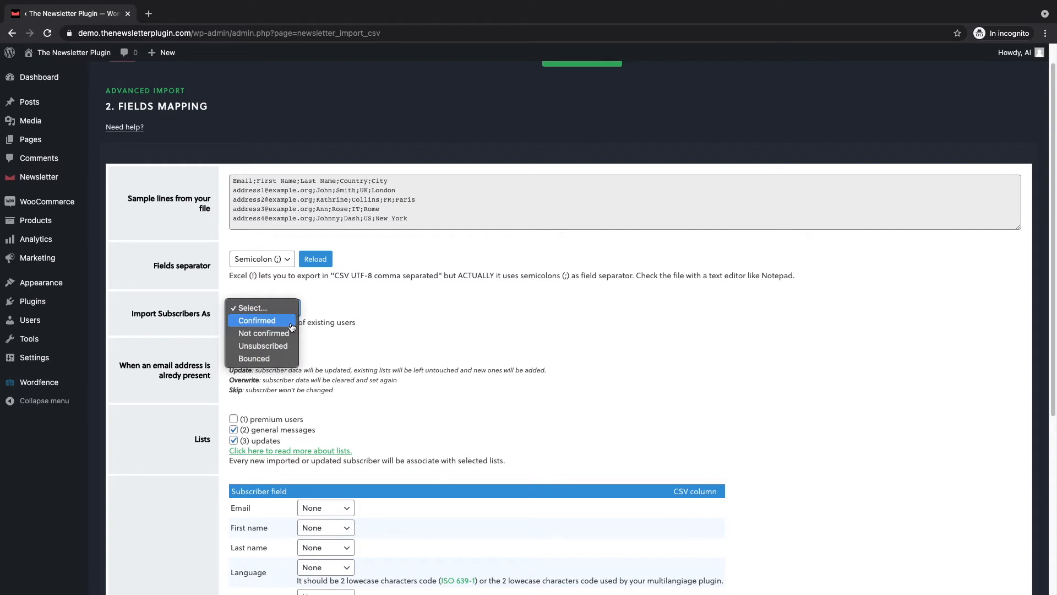
pyautogui.click(291, 334)
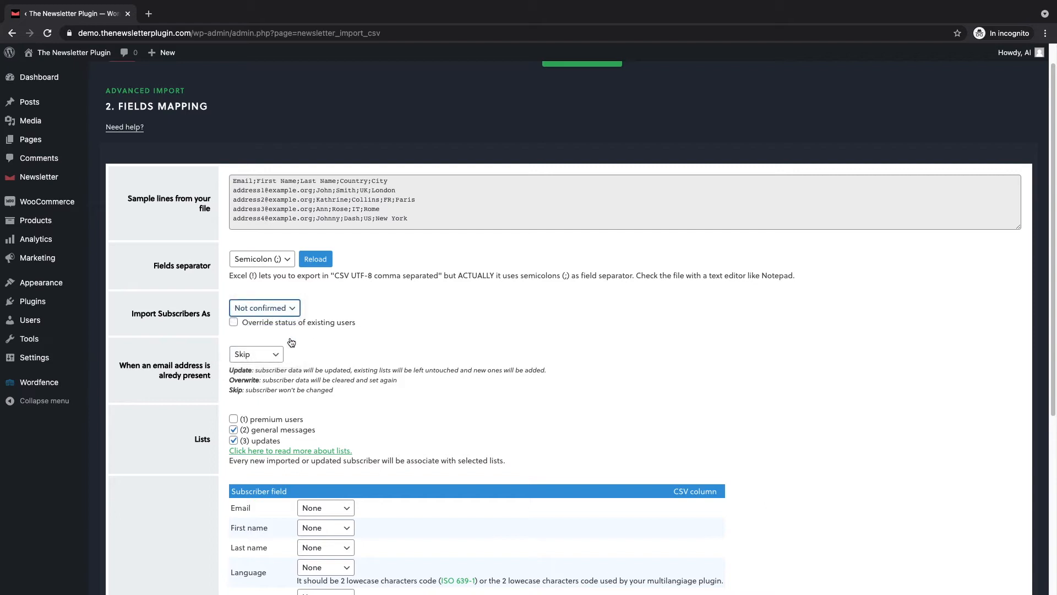
pyautogui.scroll(-1, 336, 332)
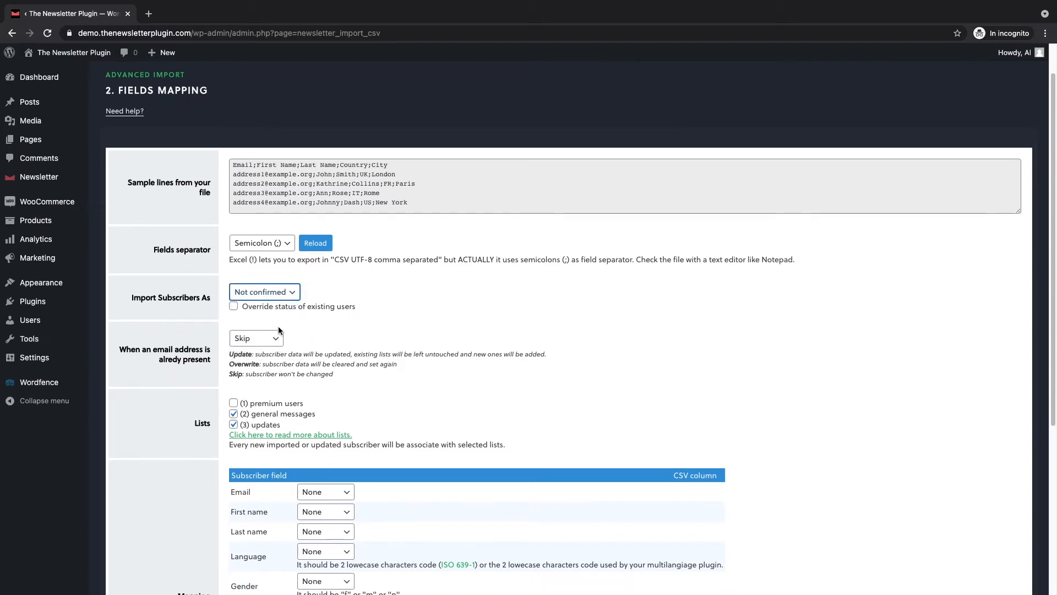
pyautogui.click(274, 340)
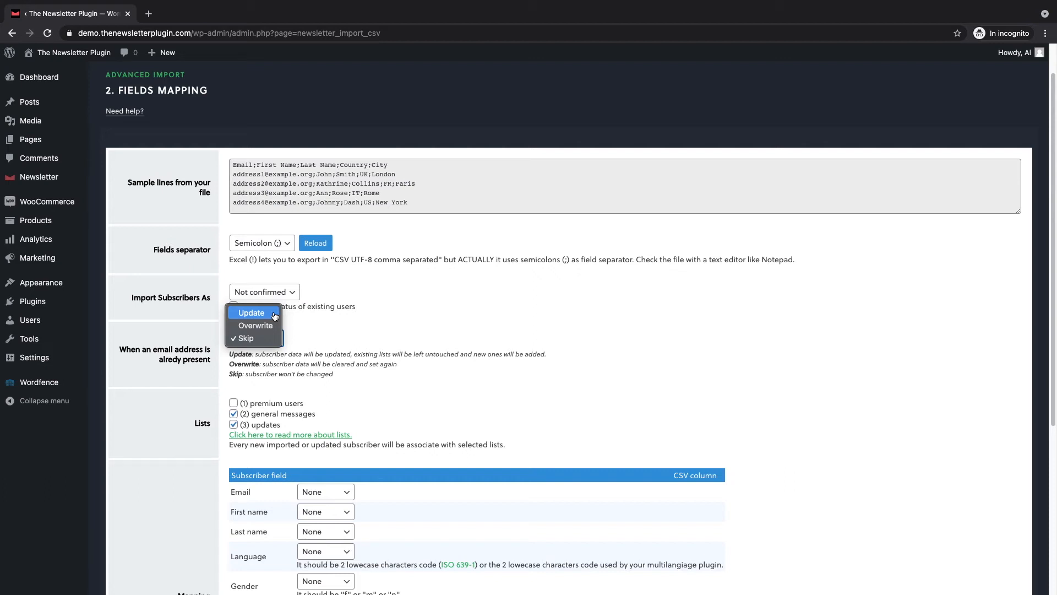
pyautogui.click(275, 315)
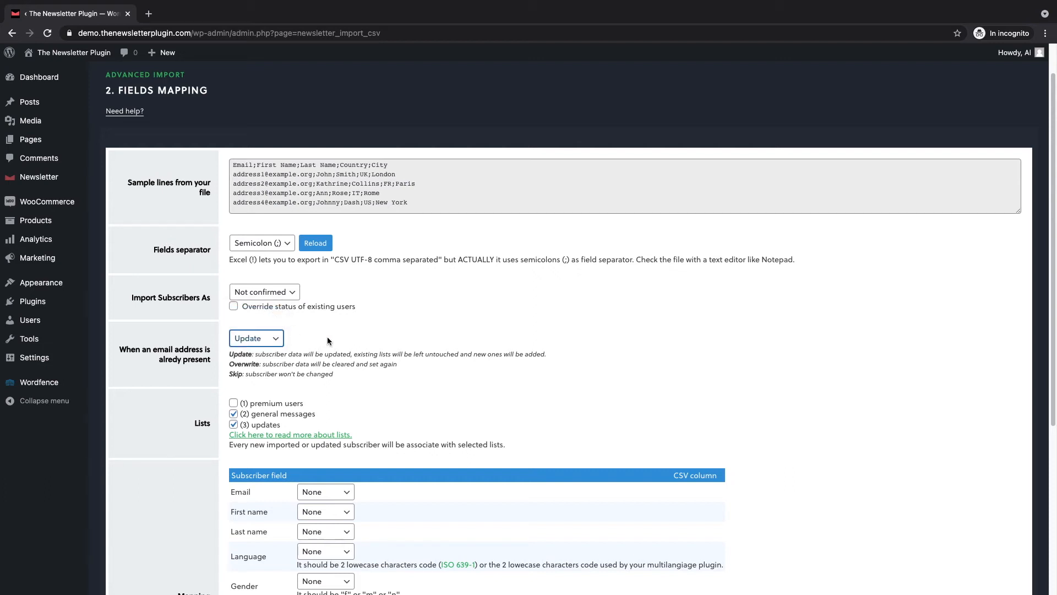
# Remove the updates list from the import, leaving only the general messages list selected.
pyautogui.scroll(-1, 330, 337)
pyautogui.click(235, 372)
pyautogui.click(259, 380)
pyautogui.click(278, 370)
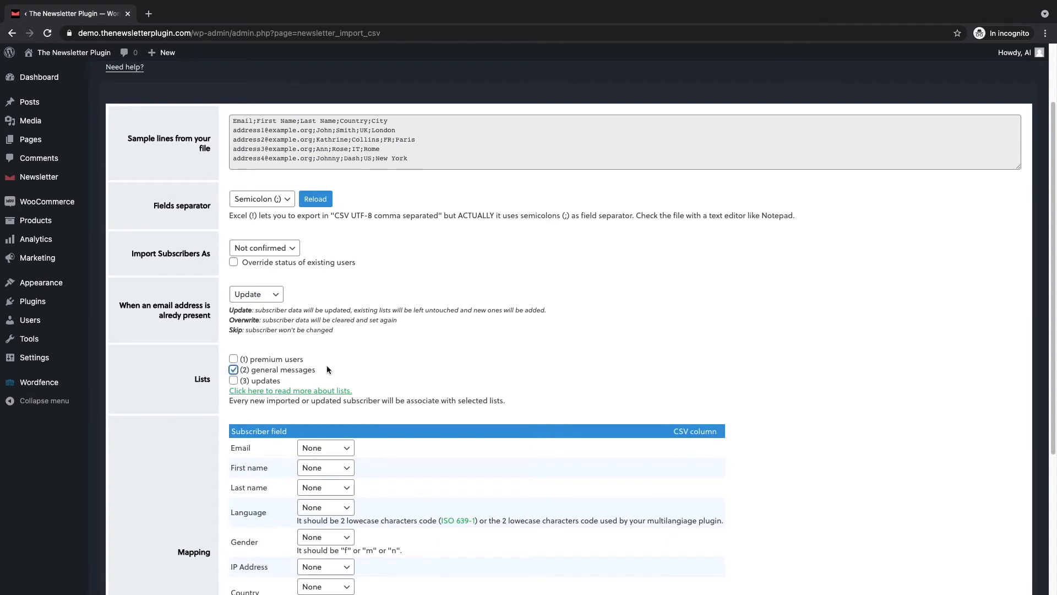
# Map the Email, First name and Last name subscriber fields to the Email, First Name and Last Name CSV columns.
pyautogui.scroll(-1, 401, 354)
pyautogui.scroll(-4, 400, 359)
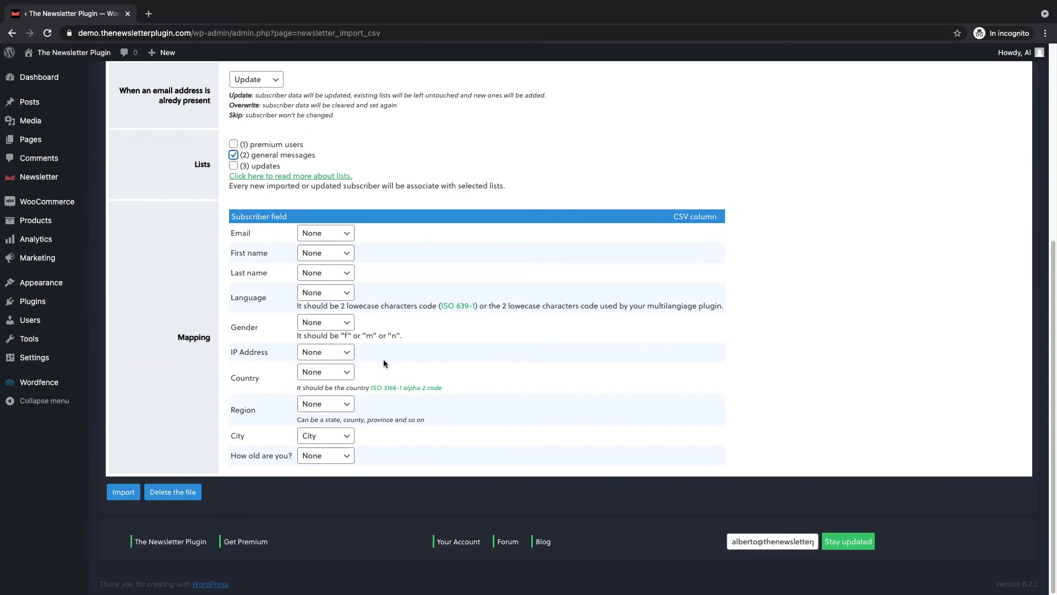
pyautogui.moveTo(167, 337); pyautogui.dragTo(212, 336)
pyautogui.click(348, 234)
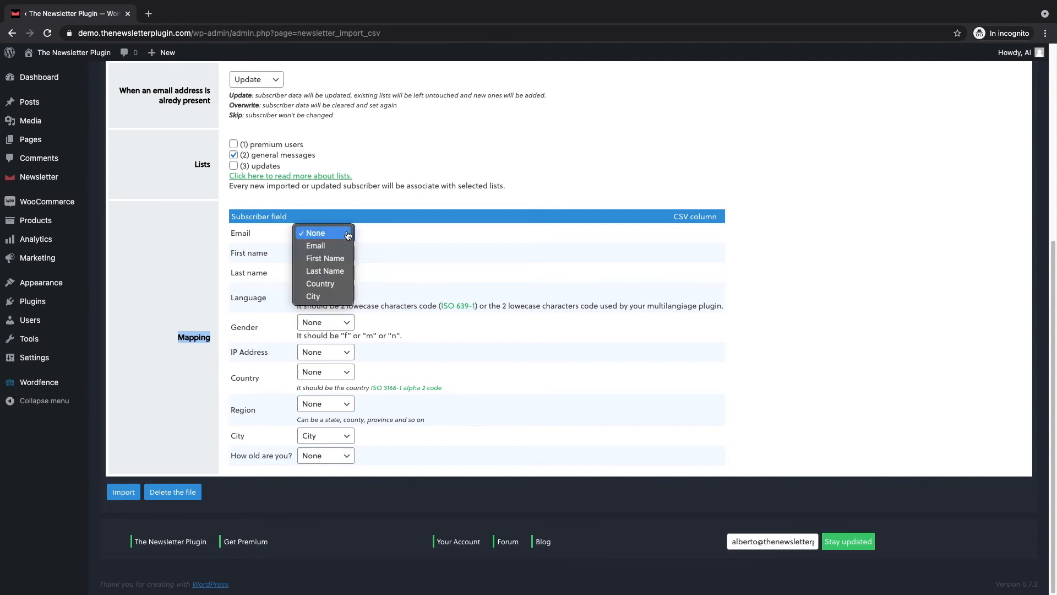
pyautogui.click(319, 246)
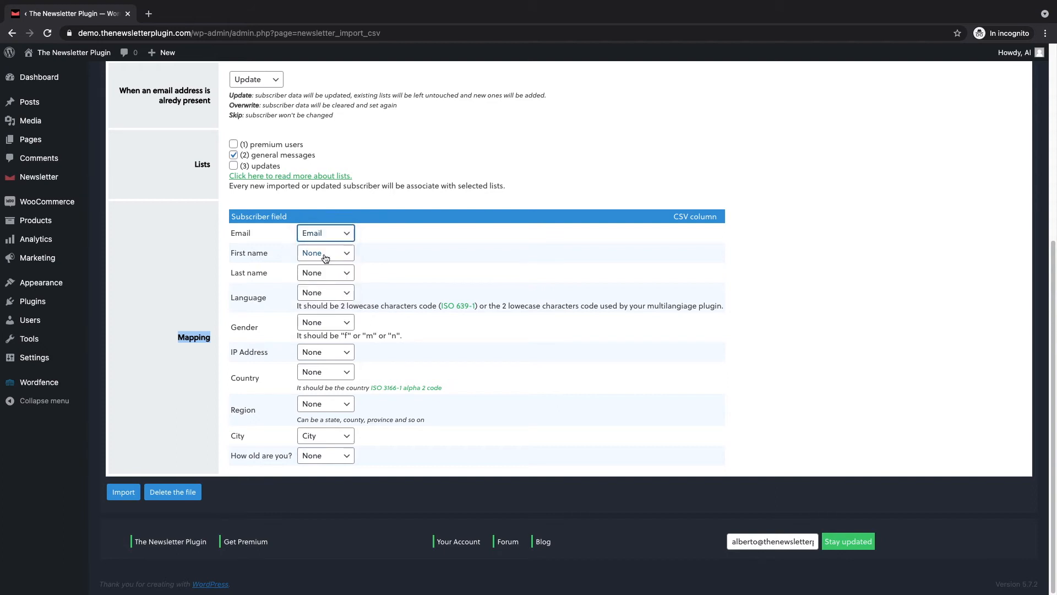
pyautogui.click(325, 258)
pyautogui.click(336, 279)
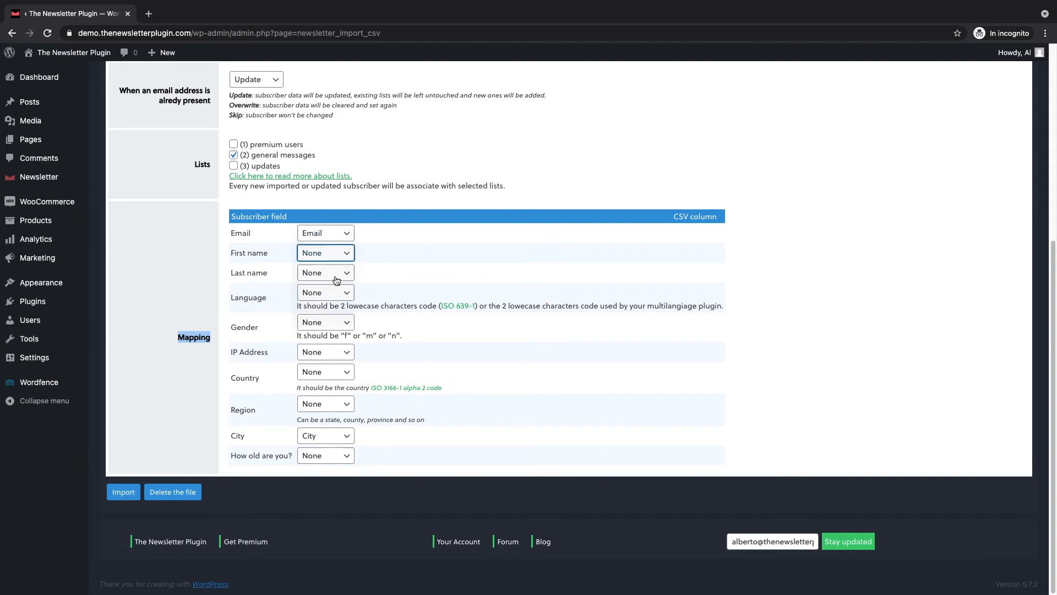
pyautogui.click(337, 277)
pyautogui.click(342, 310)
# Map the Country and City subscriber fields to the Country and City CSV columns.
pyautogui.click(346, 374)
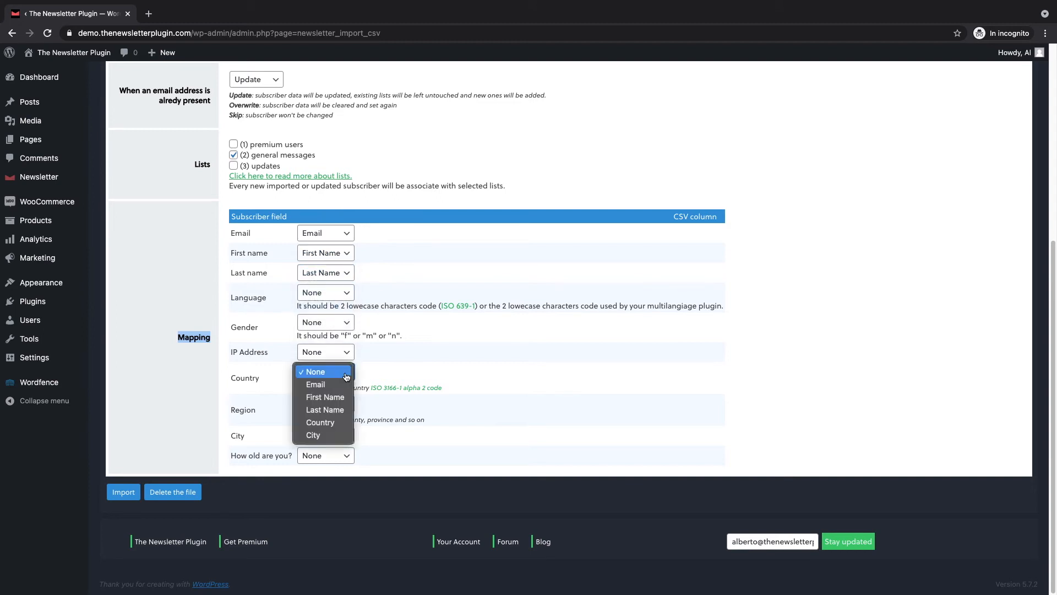
pyautogui.click(336, 423)
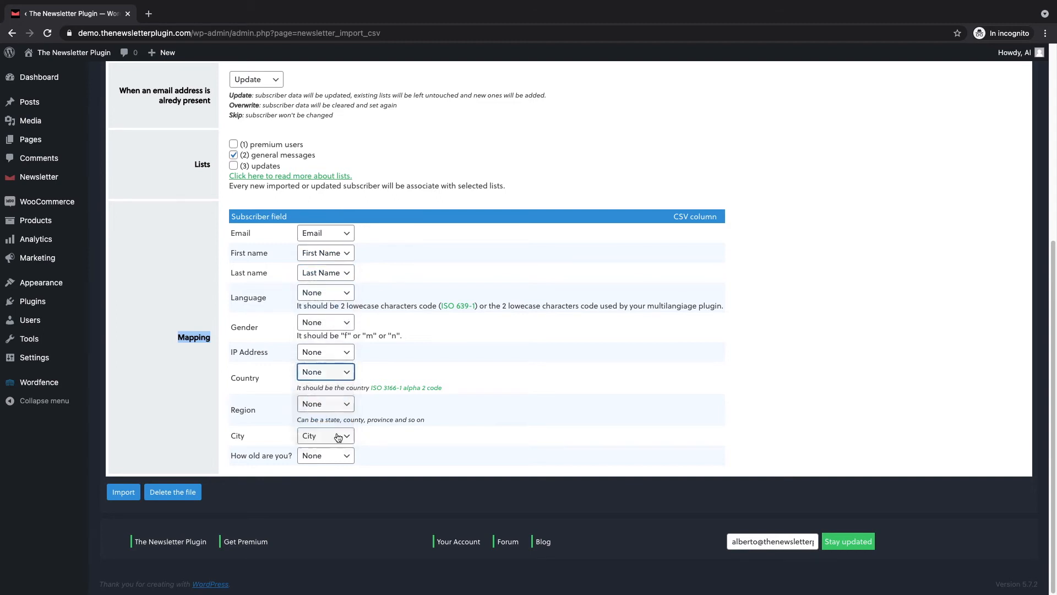
pyautogui.click(339, 440)
pyautogui.click(339, 436)
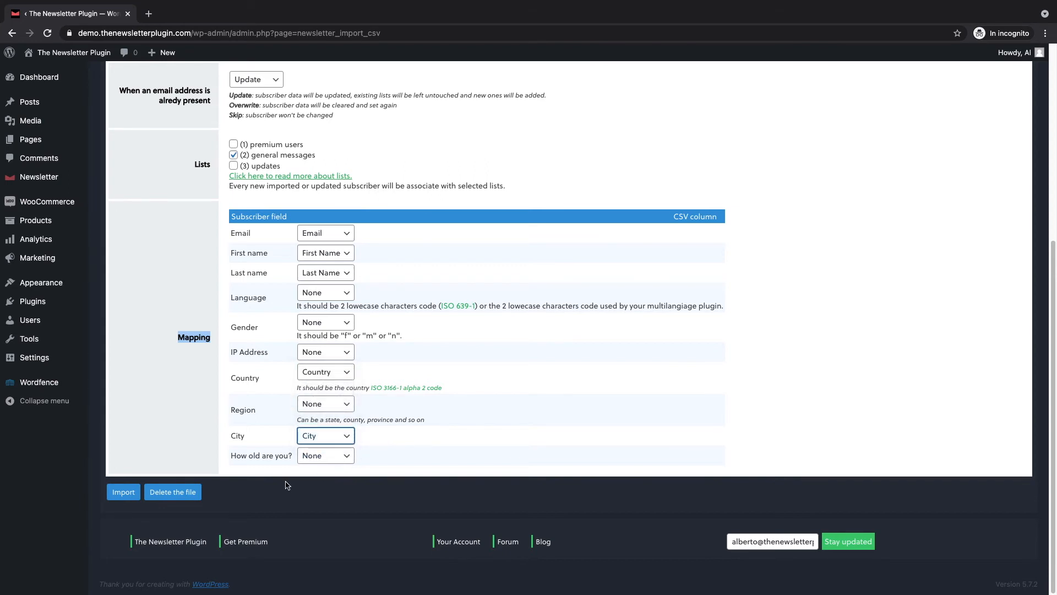
# Recheck the mapping settings, run the CSV import and review the last import statistics.
pyautogui.scroll(5, 264, 445)
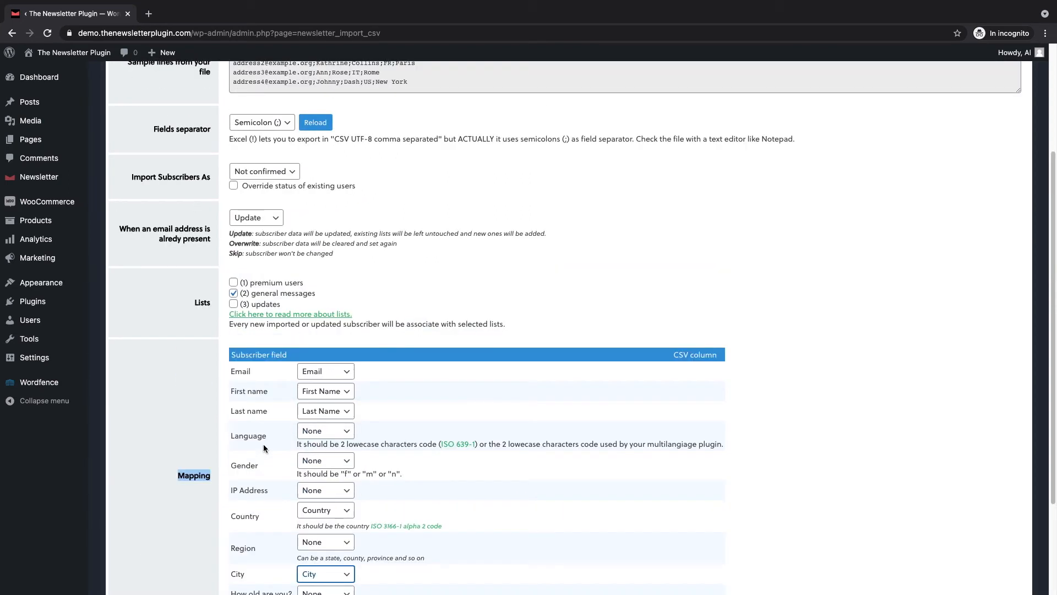
pyautogui.scroll(-5, 269, 418)
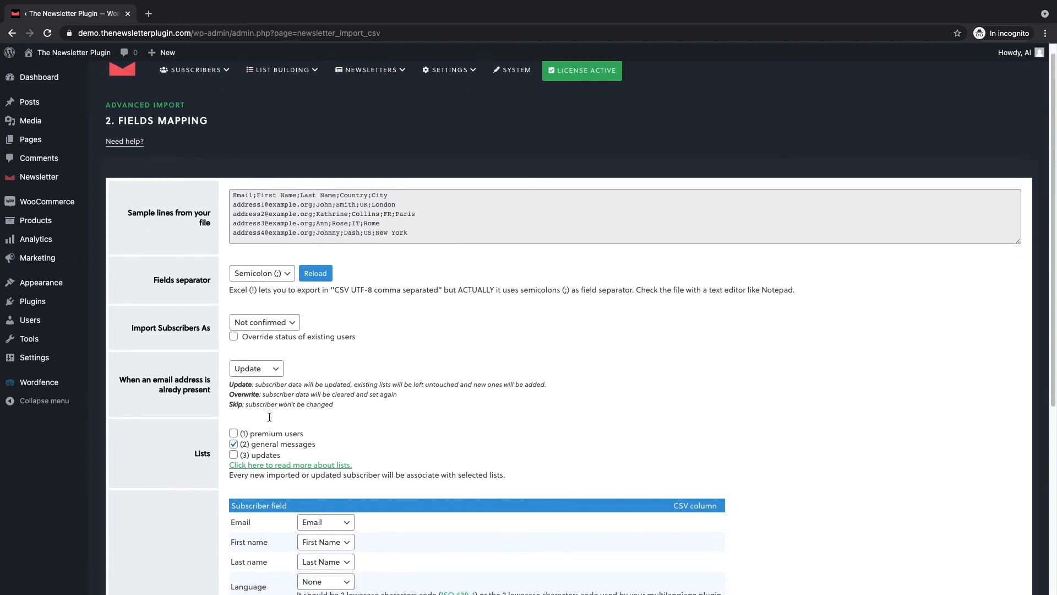
pyautogui.click(135, 492)
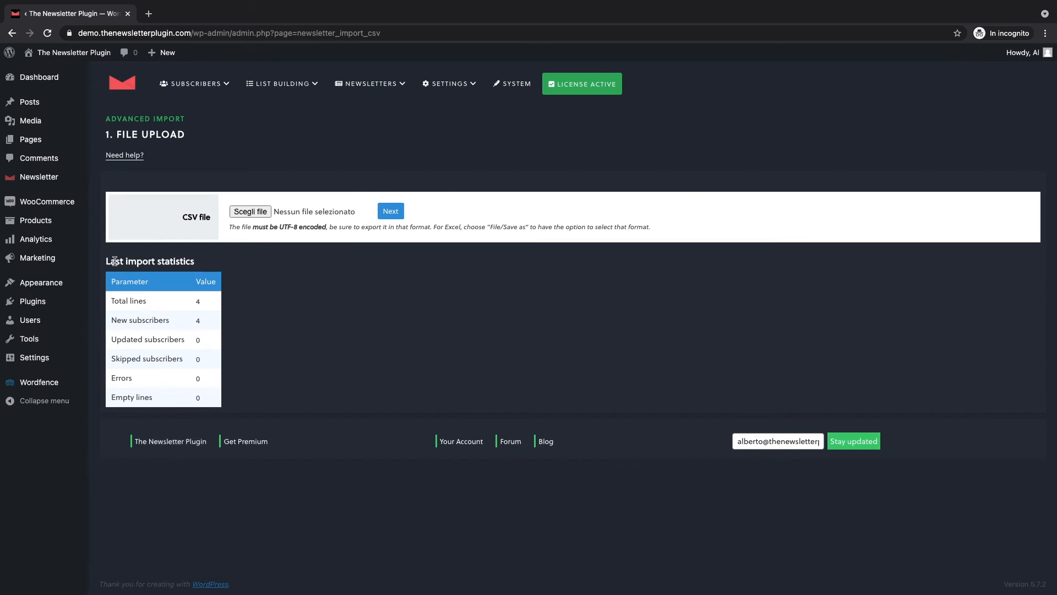
pyautogui.moveTo(106, 264); pyautogui.dragTo(165, 281)
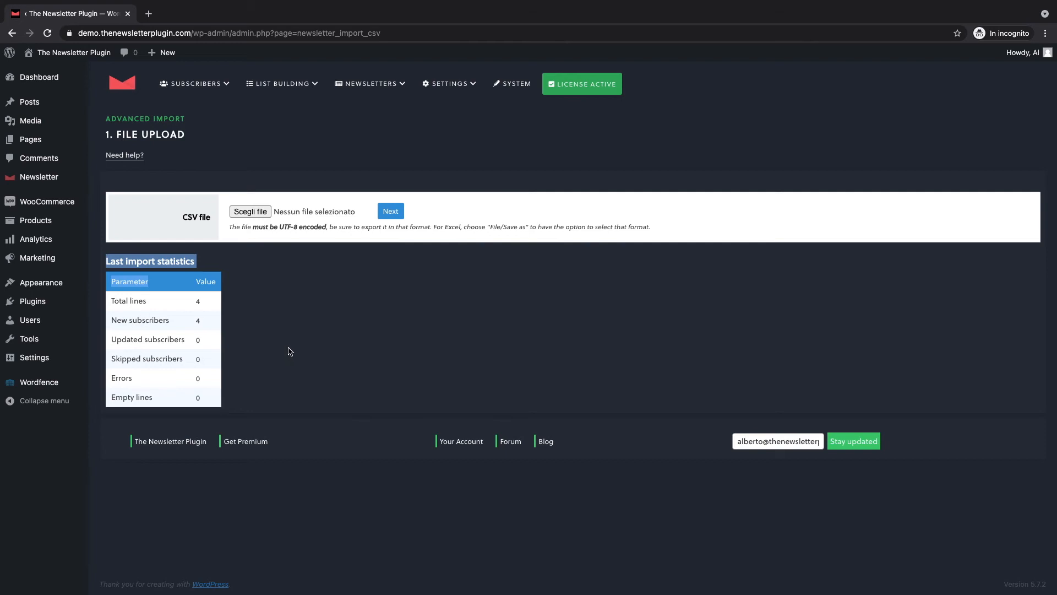
# Go back to Advanced Import, open the copy and paste import and make its data box ready for input.
pyautogui.moveTo(55, 177)
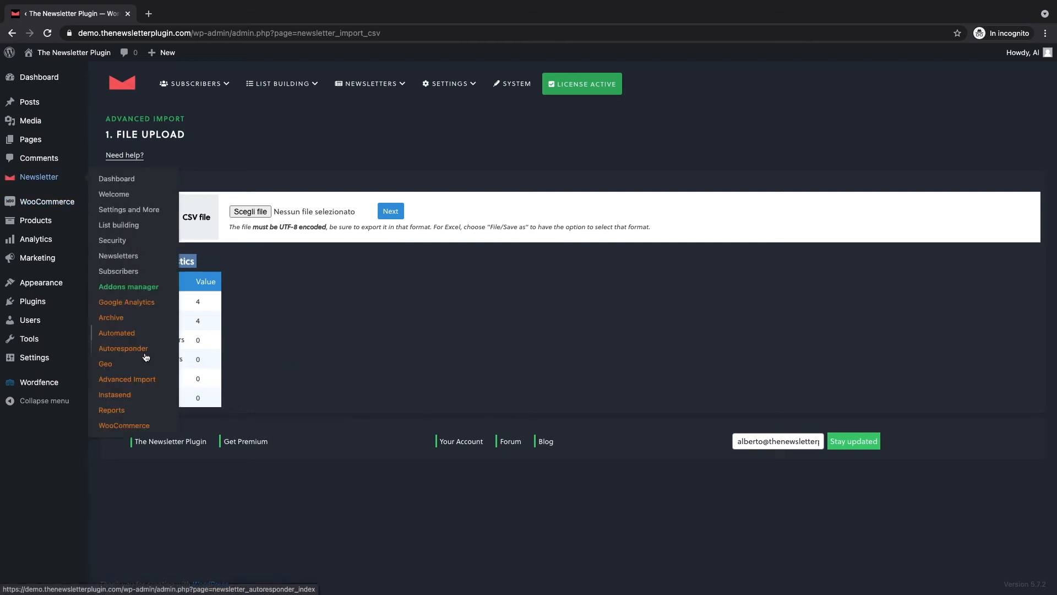
pyautogui.click(142, 380)
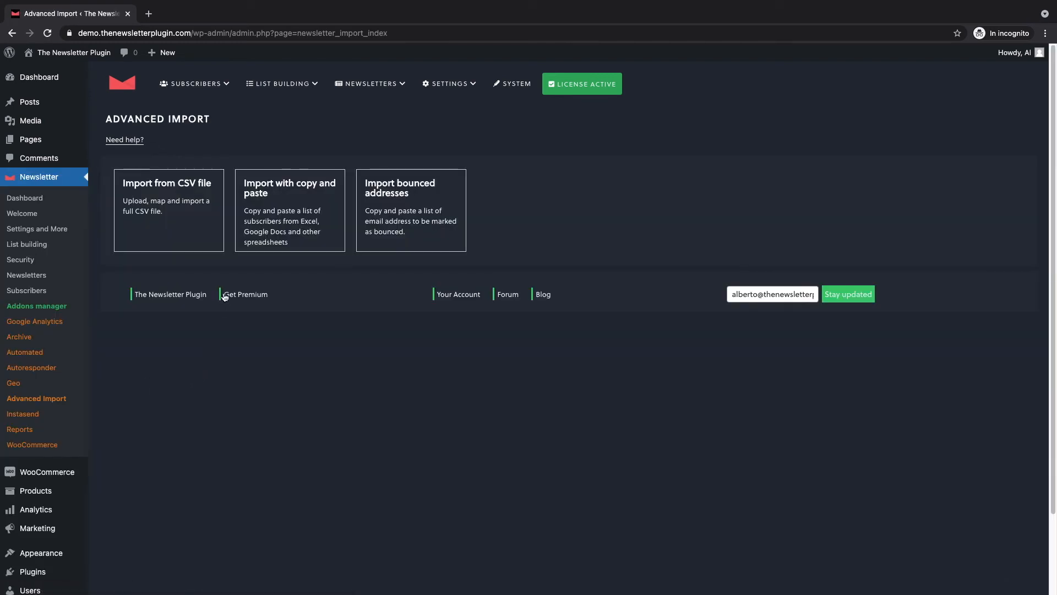
pyautogui.click(270, 233)
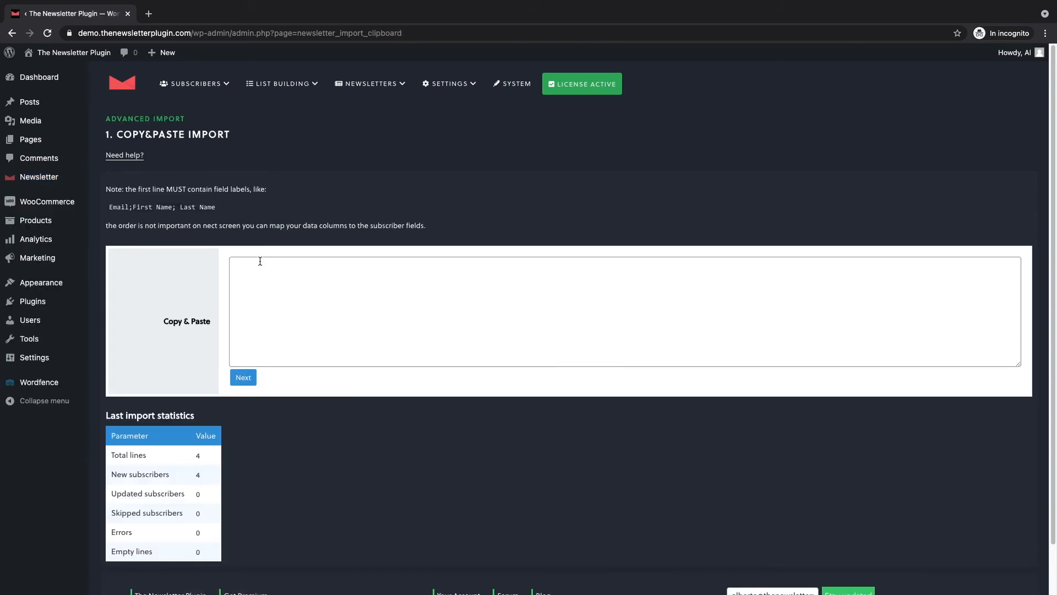
pyautogui.moveTo(110, 206); pyautogui.dragTo(220, 208)
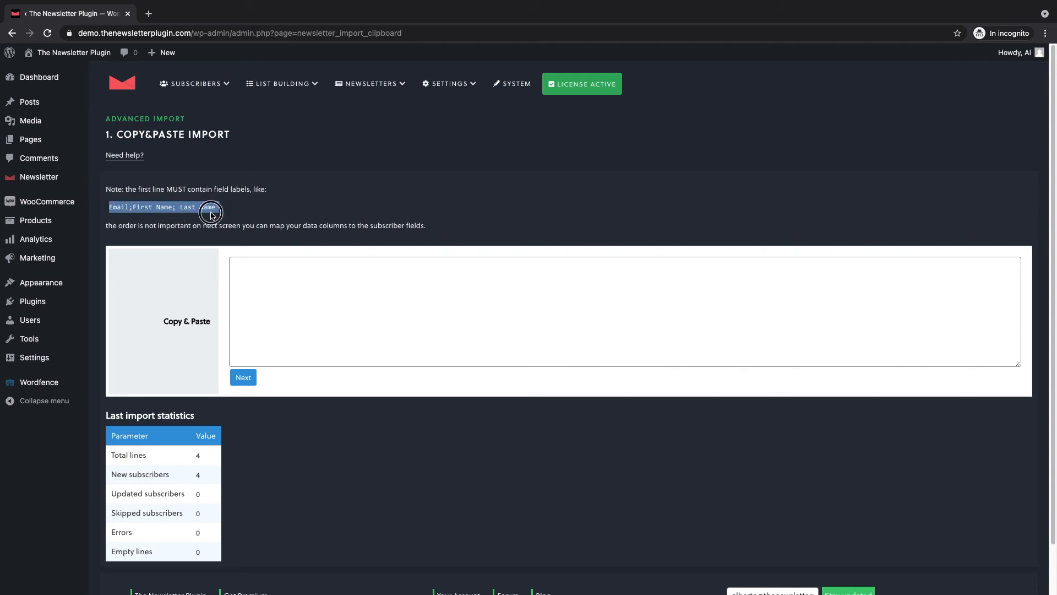
pyautogui.click(269, 275)
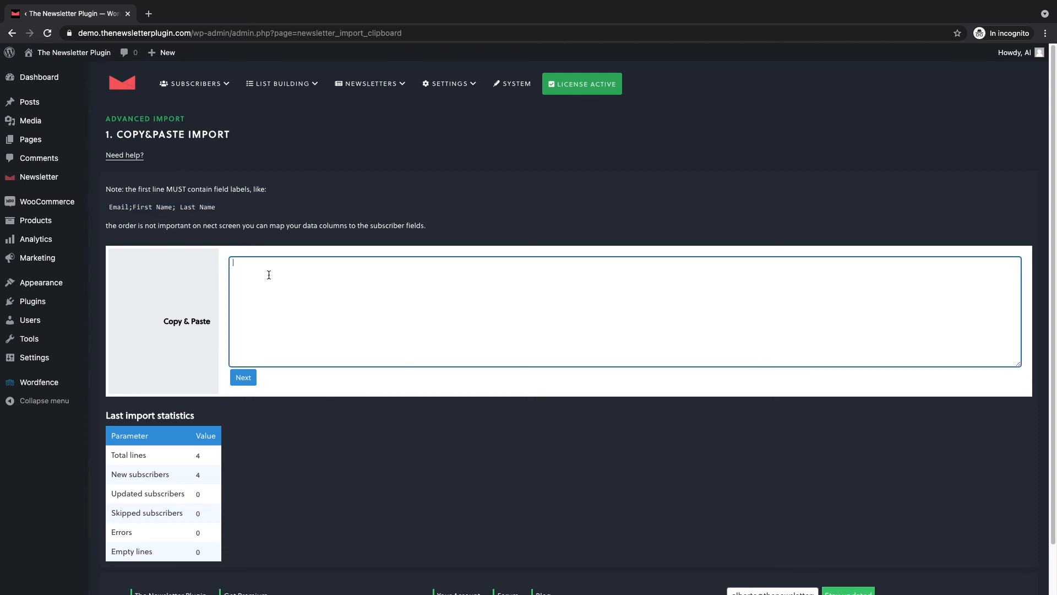
# Switch to the subscribers-big spreadsheet in Excel and copy the range A2:E29, including the header row.
pyautogui.hotkey('ctrl', 'Right')
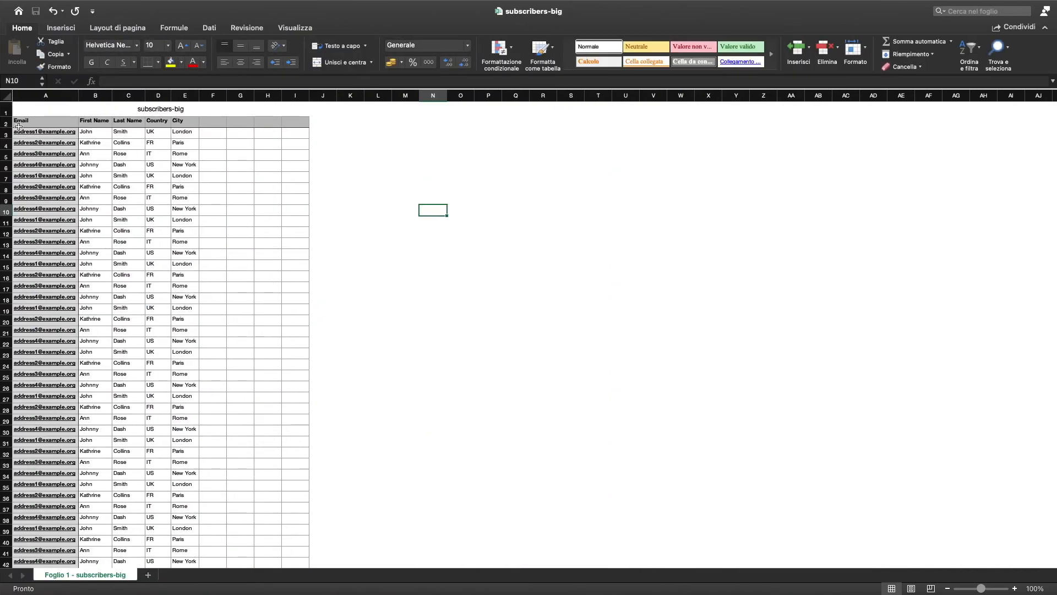
pyautogui.moveTo(18, 121); pyautogui.dragTo(187, 420)
pyautogui.press('super+c')
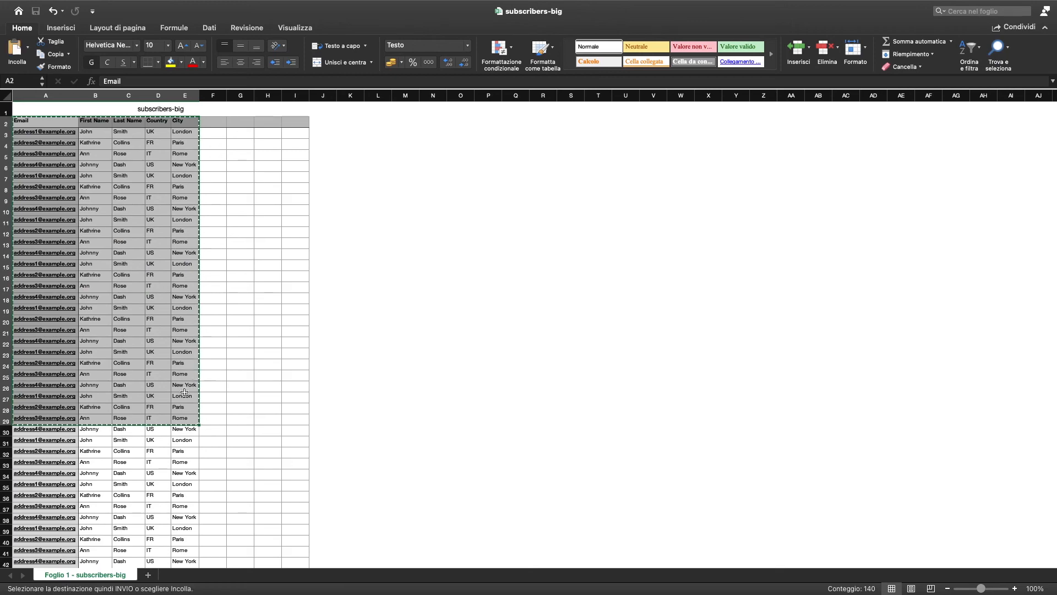
# Switch back to the browser, paste the copied spreadsheet data into the import box and continue to the fields mapping.
pyautogui.hotkey('ctrl', 'Left')
pyautogui.press('super+v')
pyautogui.click(243, 377)
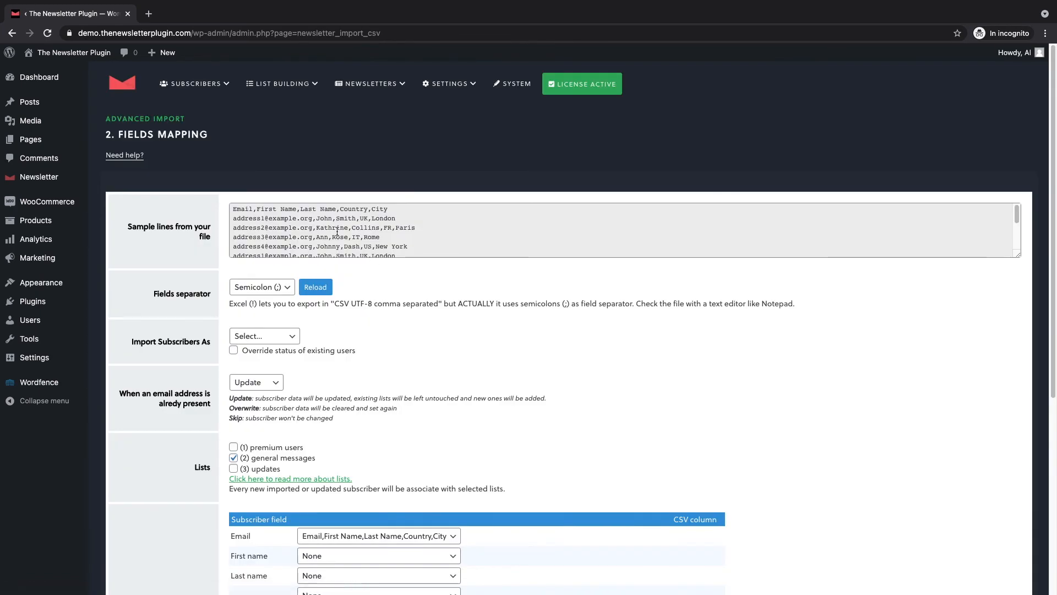
# Set the fields separator to Comma (,) and reload the sample data.
pyautogui.click(262, 287)
pyautogui.click(260, 299)
pyautogui.click(316, 287)
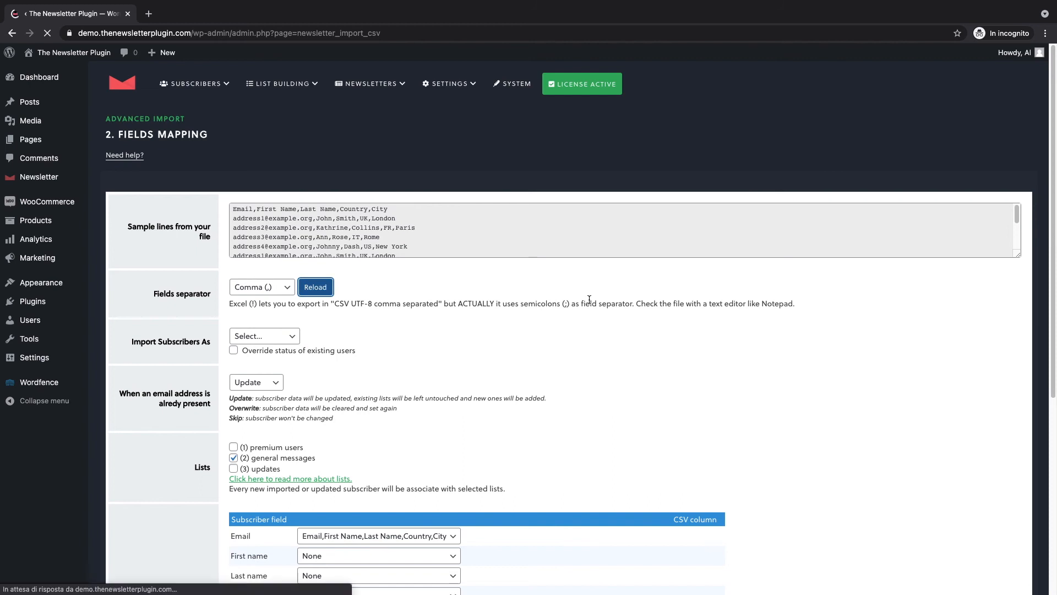
# Set subscribers to import as Not confirmed and keep Update for email addresses already present.
pyautogui.scroll(-1, 386, 308)
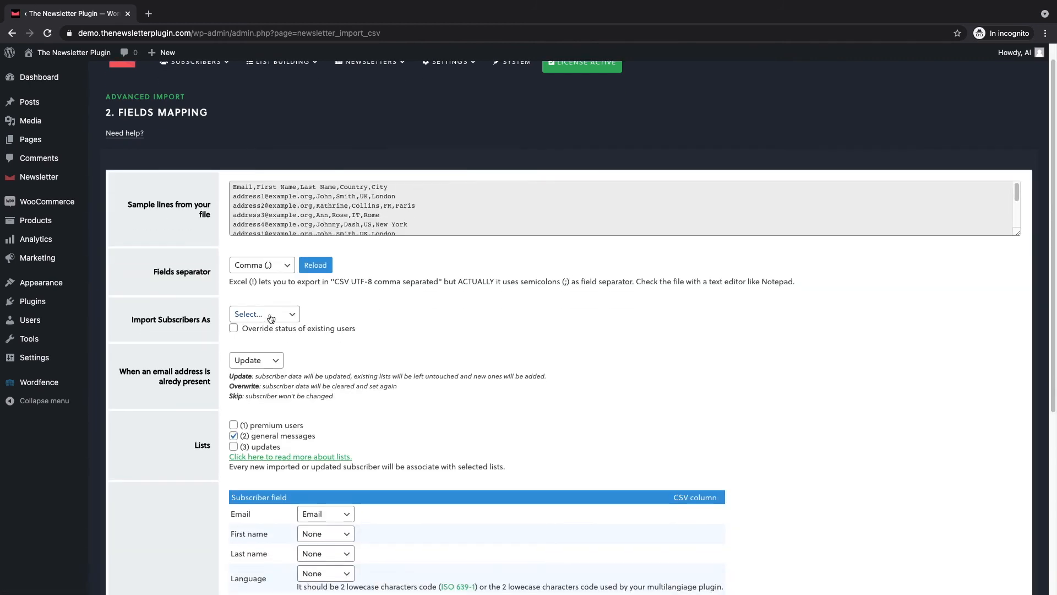
pyautogui.click(273, 318)
pyautogui.click(263, 340)
pyautogui.scroll(-1, 264, 339)
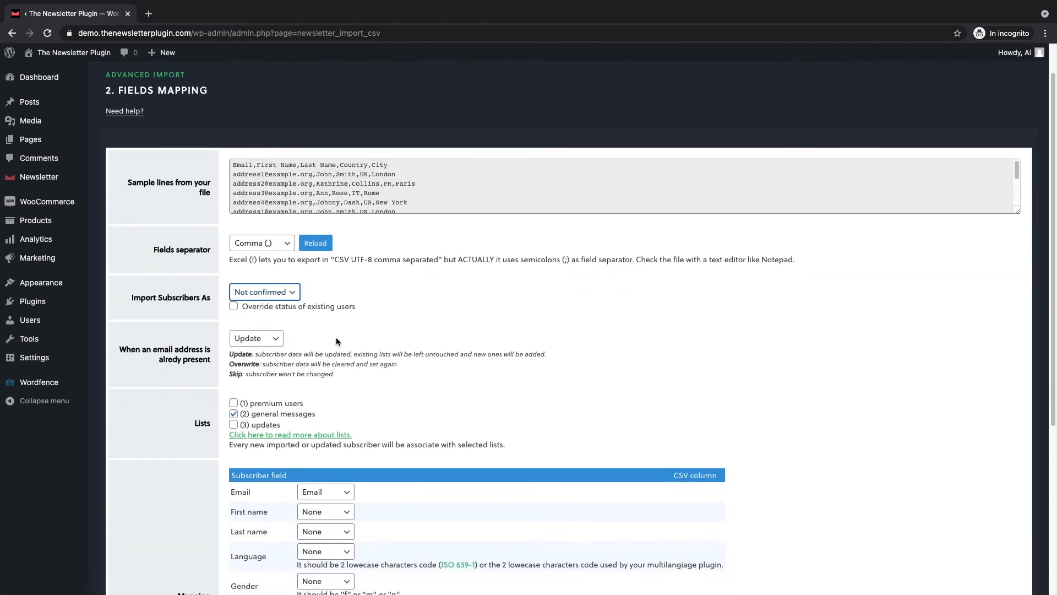
pyautogui.click(269, 339)
pyautogui.click(268, 339)
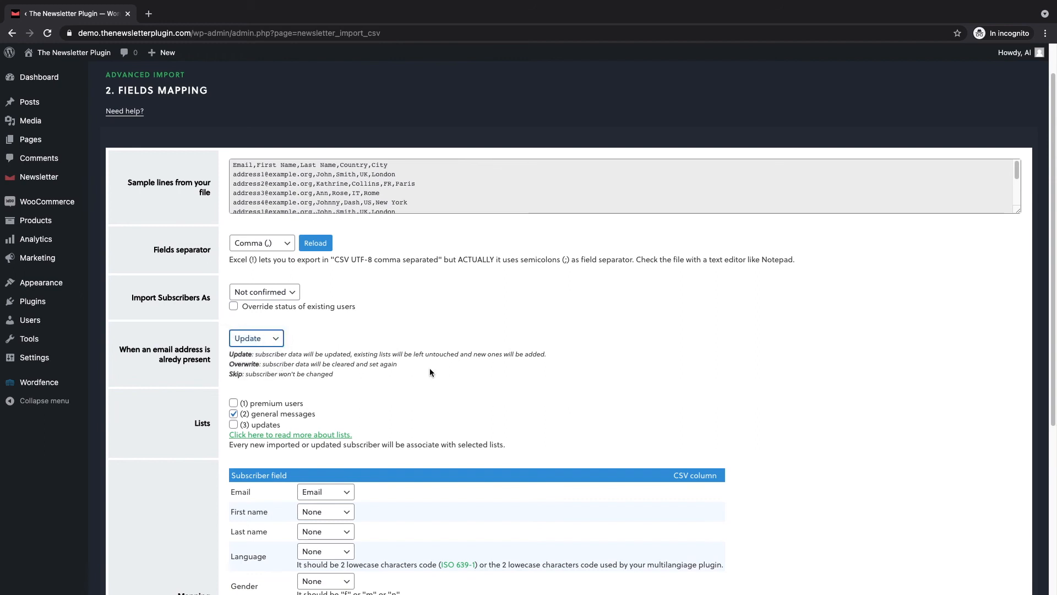
# Keep Email mapped to the Email column and map First name and Last name to the First Name and Last Name columns.
pyautogui.scroll(-1, 429, 369)
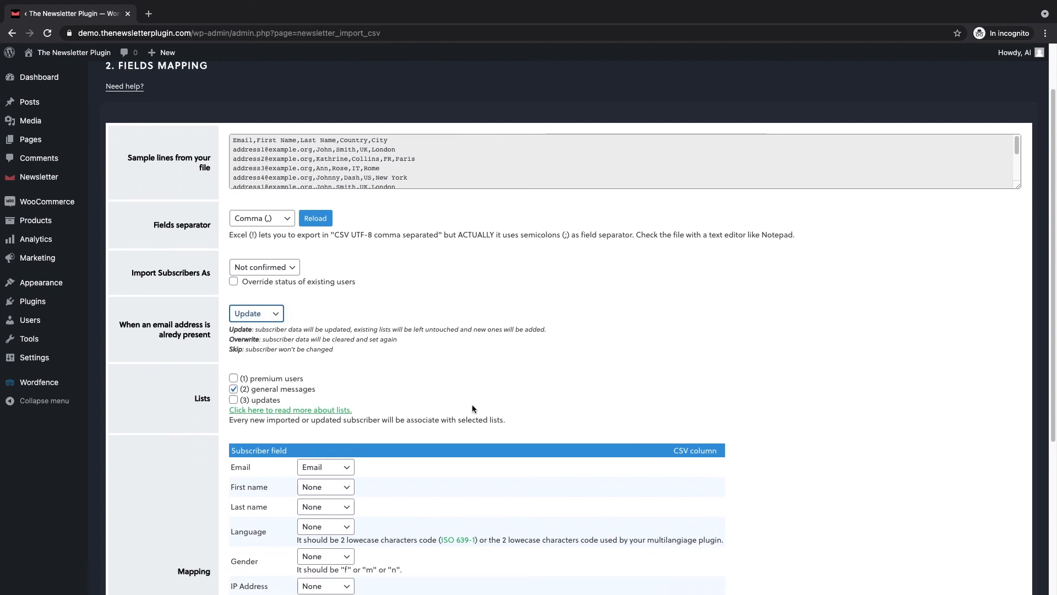
pyautogui.scroll(-3, 475, 410)
pyautogui.click(334, 401)
pyautogui.click(394, 401)
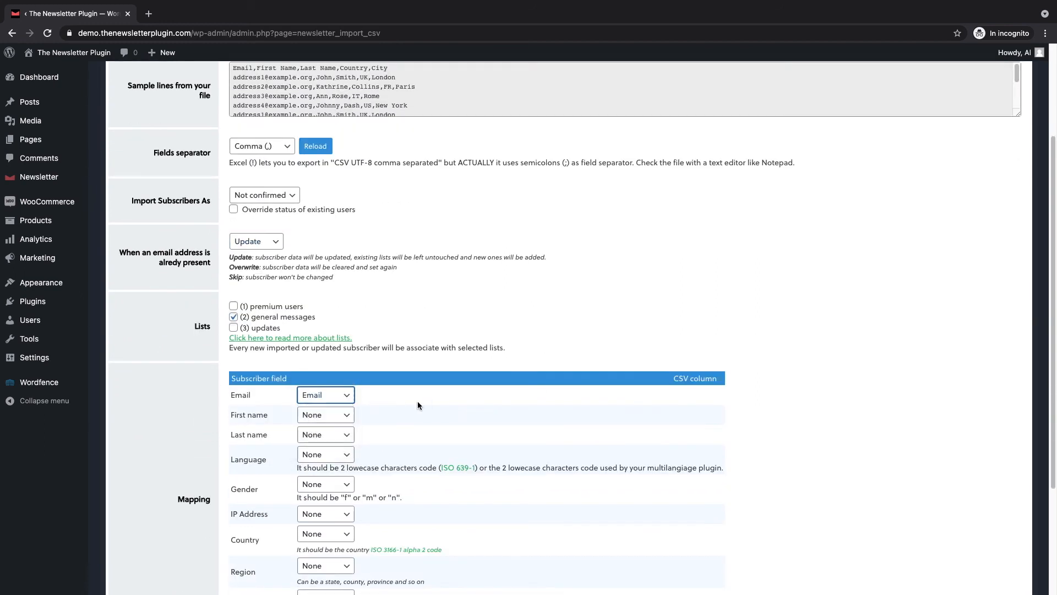
pyautogui.scroll(-1, 394, 402)
pyautogui.click(324, 410)
pyautogui.click(322, 439)
pyautogui.click(325, 431)
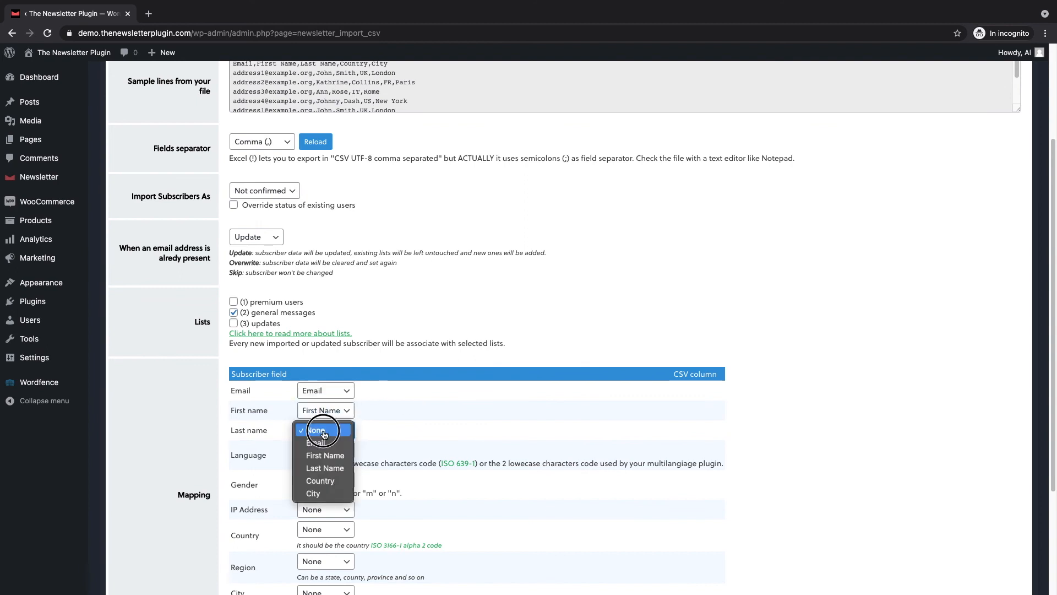
pyautogui.click(325, 469)
# Map the Country and City subscriber fields to the Country and City columns of the pasted data and run the import.
pyautogui.scroll(-1, 374, 445)
pyautogui.scroll(-1, 374, 445)
pyautogui.click(333, 511)
pyautogui.click(319, 559)
pyautogui.scroll(-4, 427, 537)
pyautogui.click(347, 485)
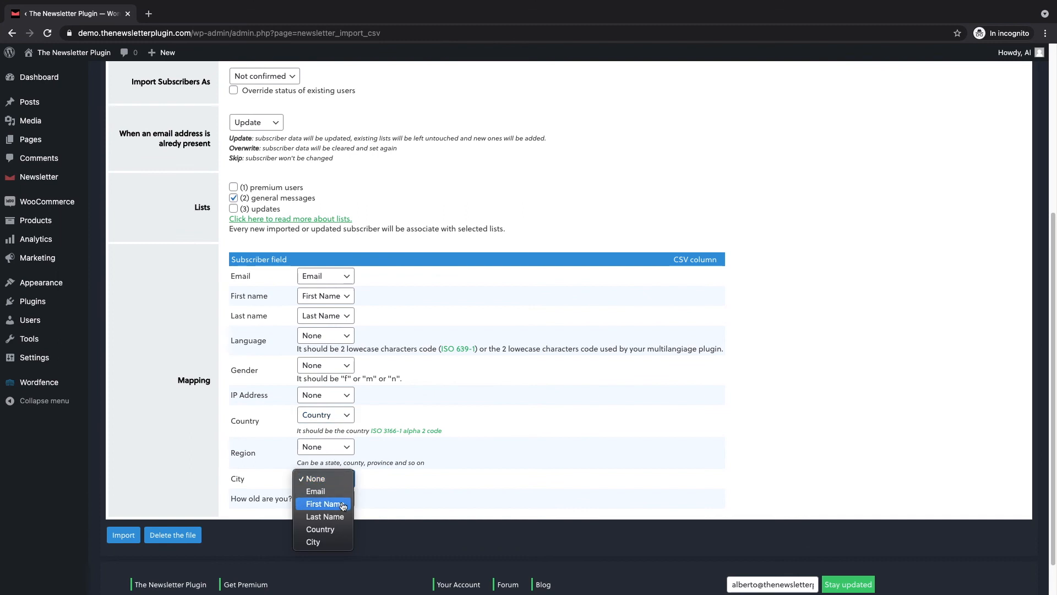
pyautogui.click(311, 543)
pyautogui.scroll(-2, 311, 542)
pyautogui.click(123, 493)
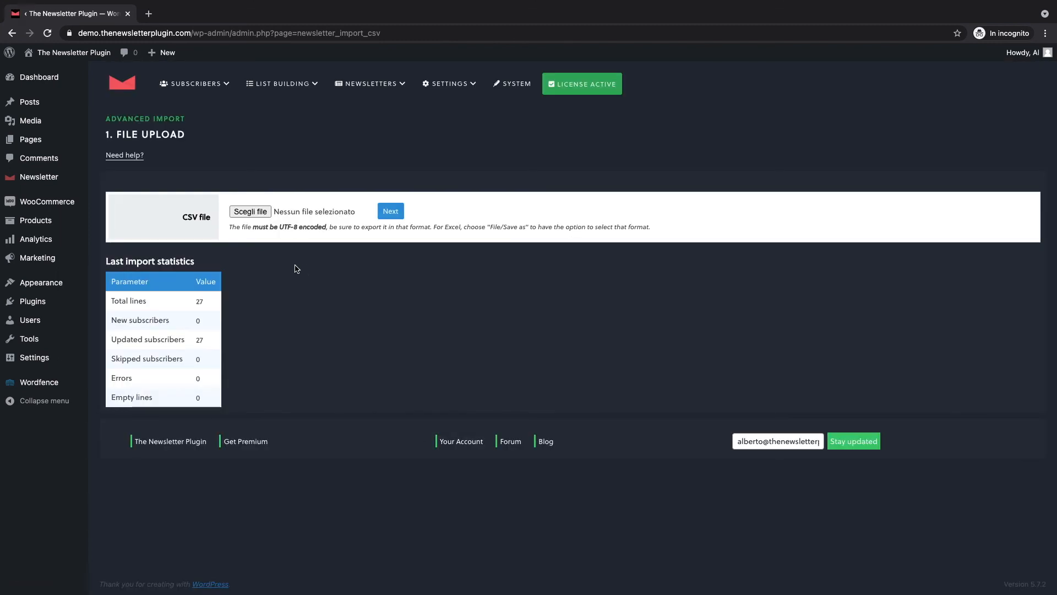
# Return to Advanced Import, open the bounced addresses import and make its address box ready for input.
pyautogui.moveTo(57, 183)
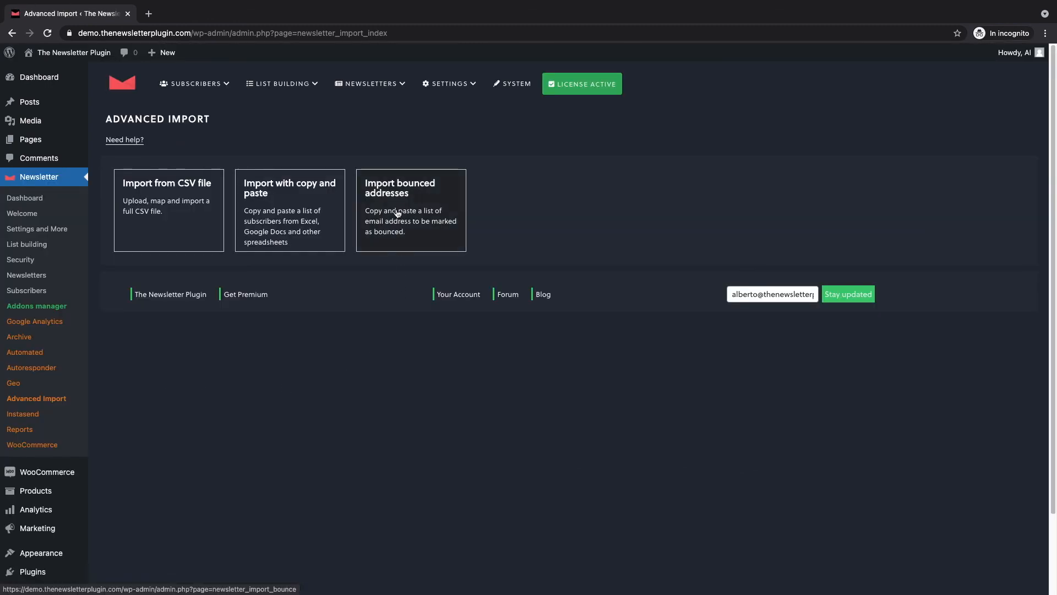
pyautogui.click(404, 209)
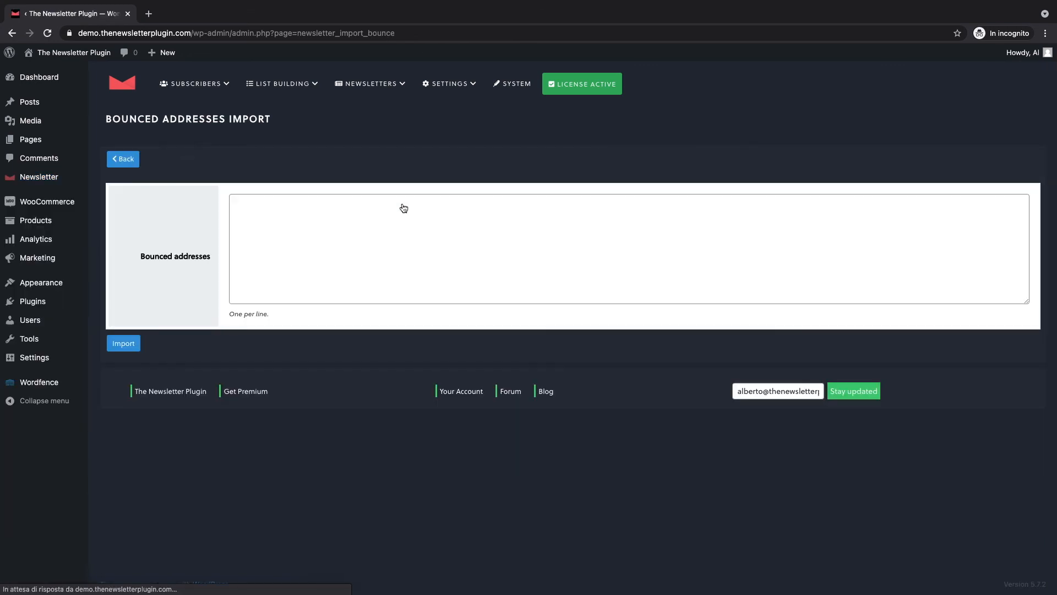
pyautogui.click(376, 231)
# Switch to the subscribers-big spreadsheet in Excel and copy the email addresses in A3:A15.
pyautogui.hotkey('ctrl', 'Right')
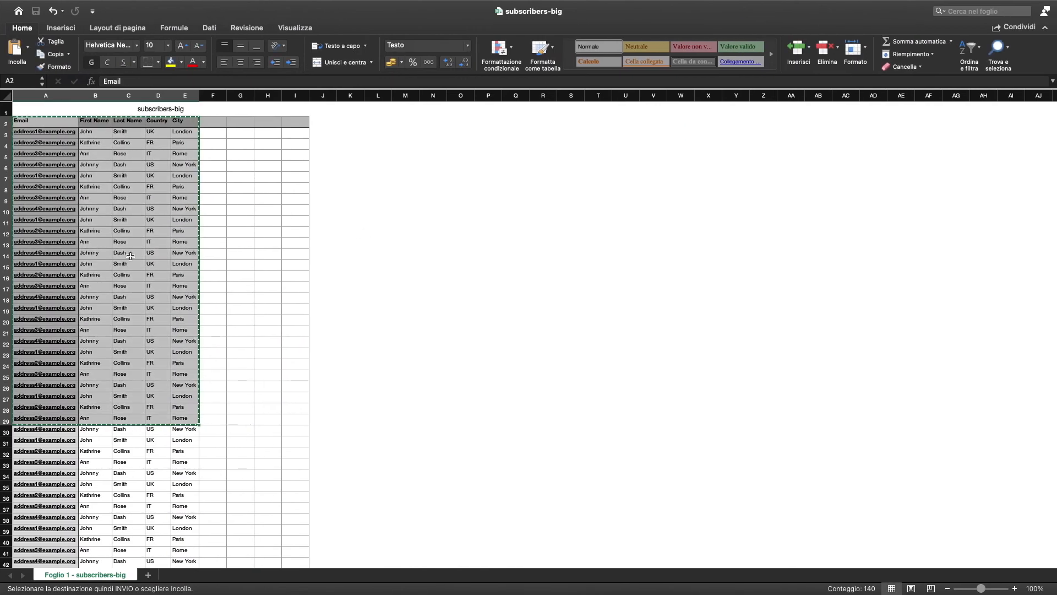
pyautogui.click(90, 134)
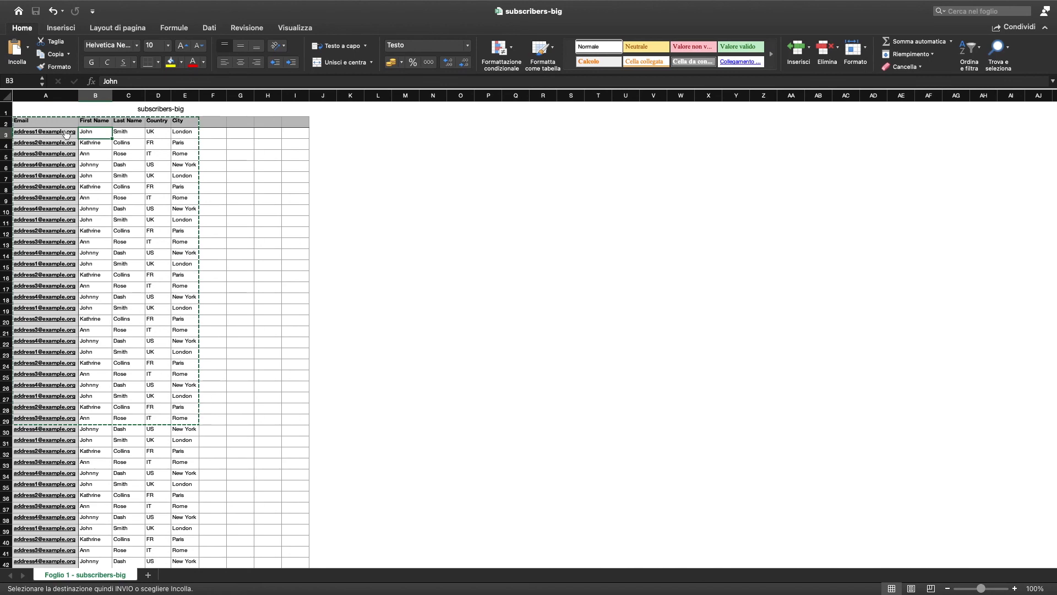
pyautogui.moveTo(72, 132); pyautogui.dragTo(71, 264)
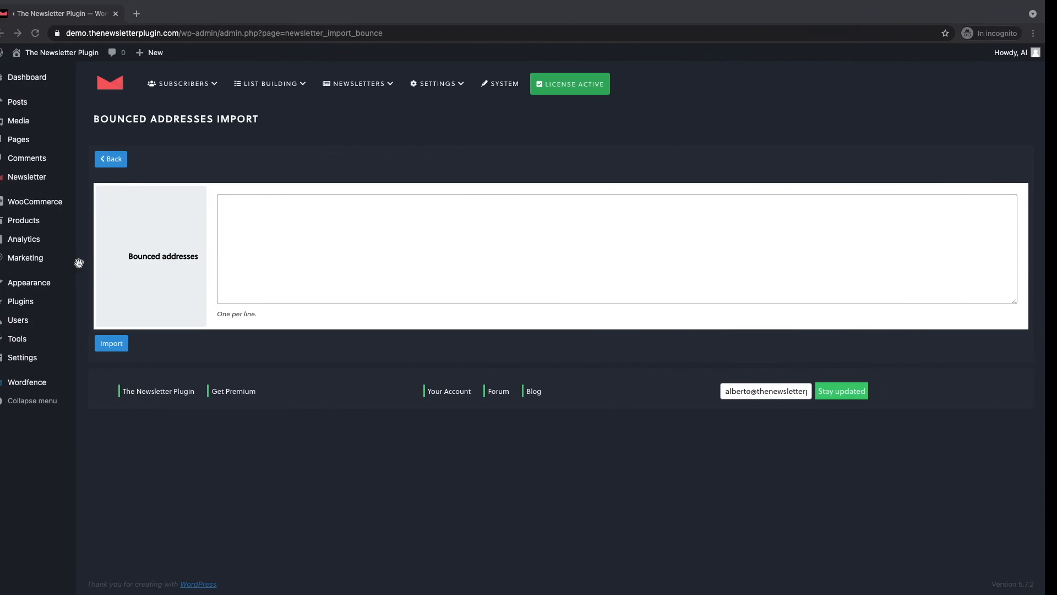
# Back in the browser, paste the copied addresses as bounced addresses, import them and open the Newsletter dashboard.
pyautogui.click(375, 240)
pyautogui.press('super+v')
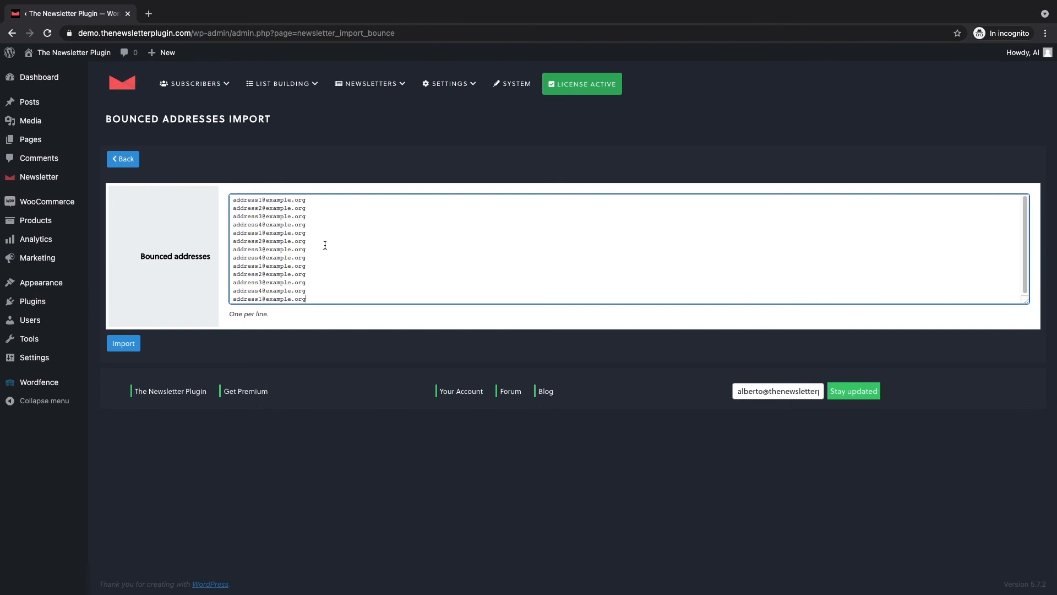
pyautogui.click(125, 344)
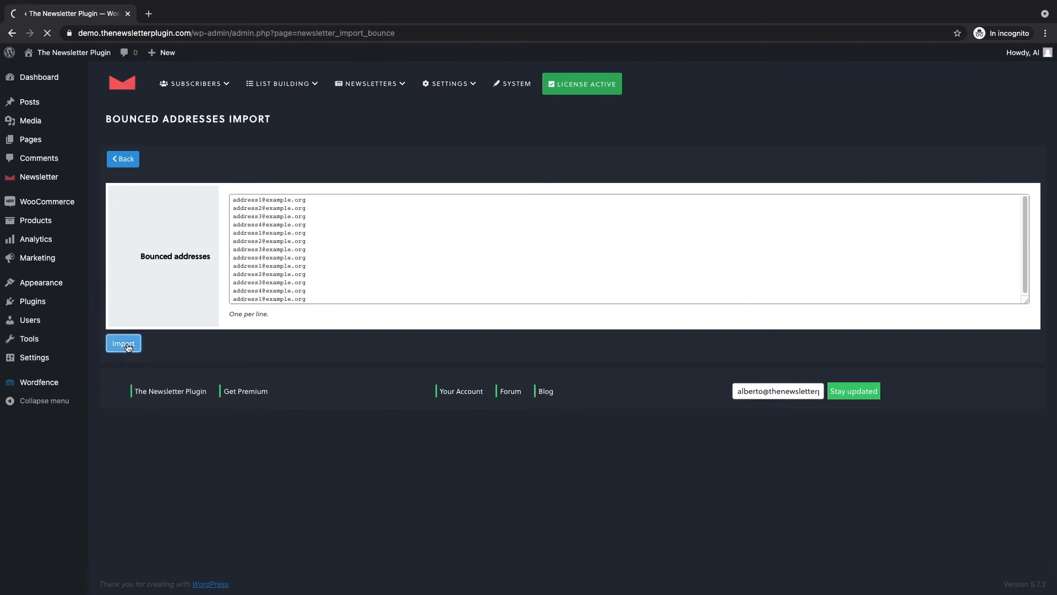
pyautogui.click(122, 84)
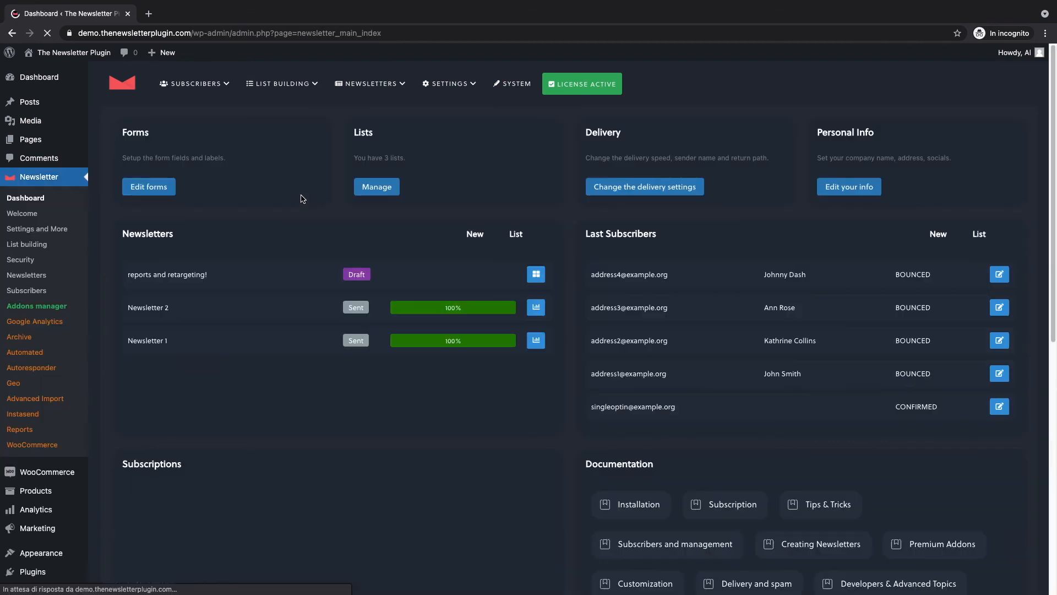